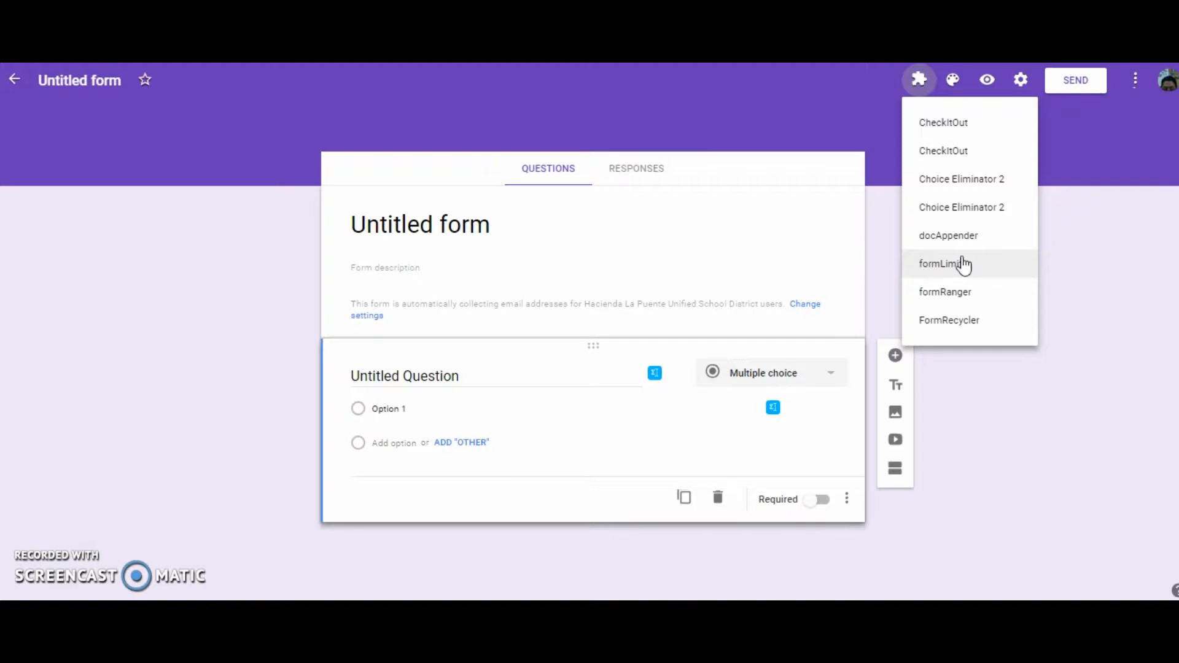
# Title the untitled multiple-choice question "Test 1"
pyautogui.click(456, 373)
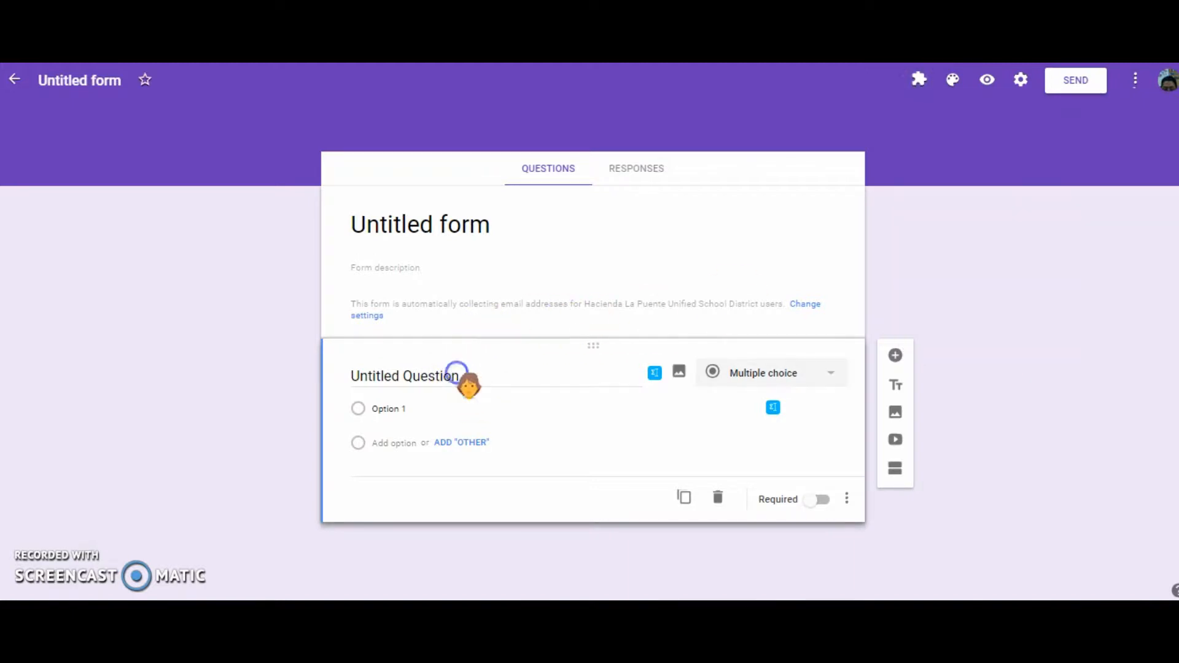
pyautogui.tripleClick(431, 369)
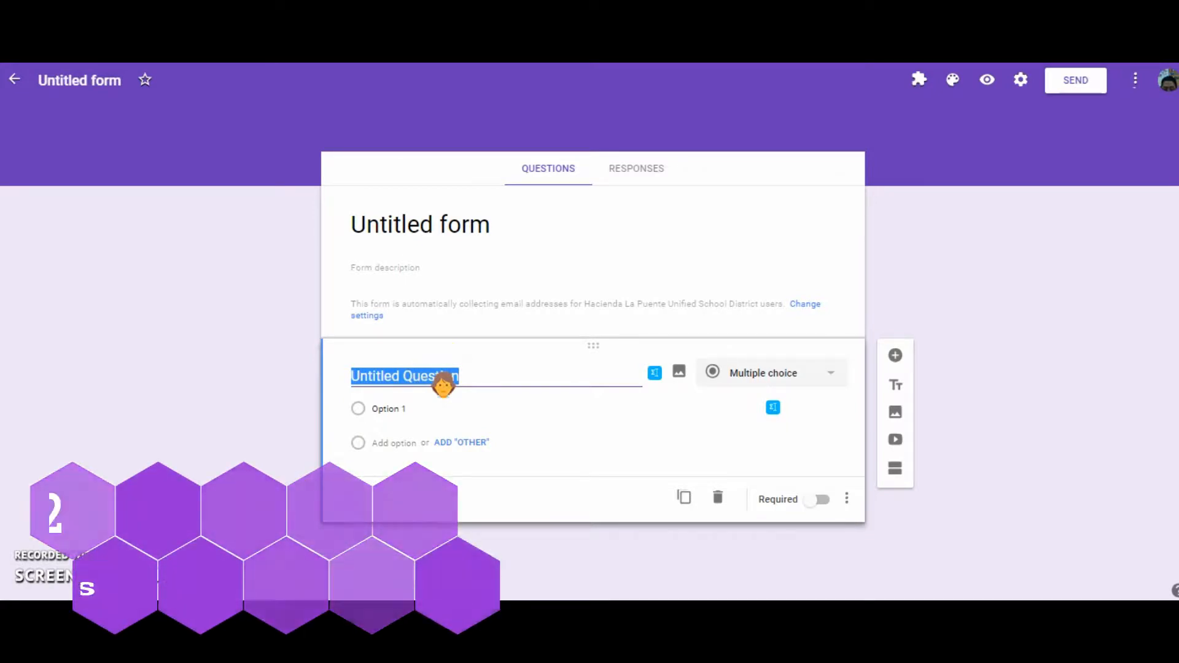
pyautogui.write('Test 1')
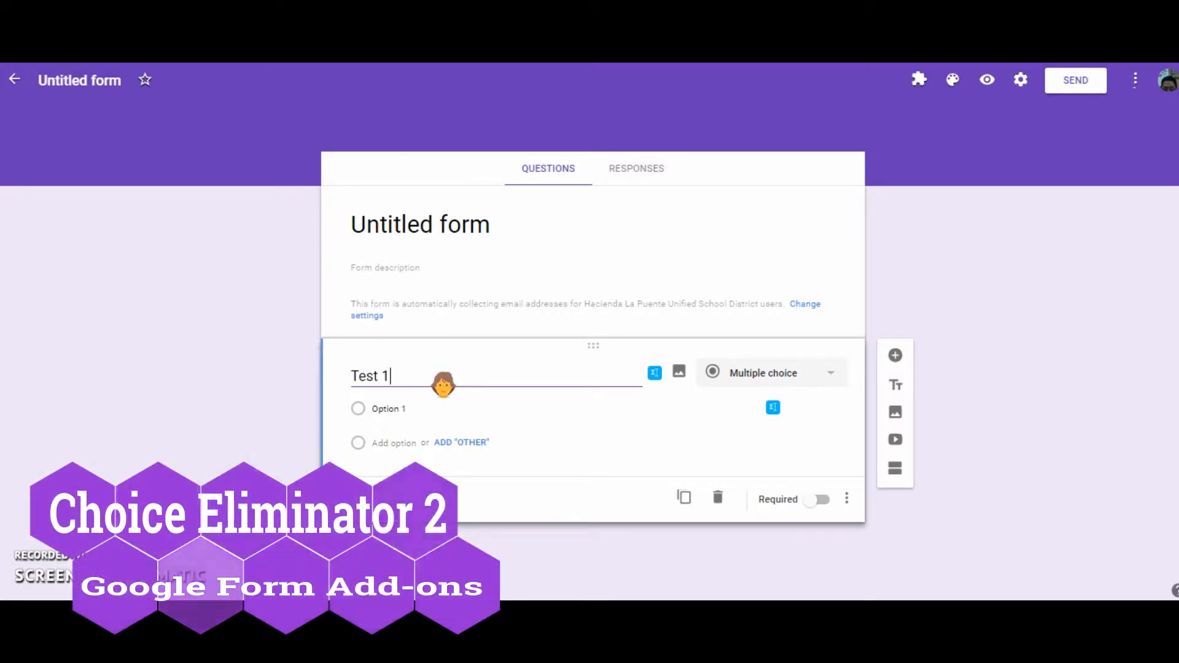
# Give the Test 1 question three answer options: red, frog and mouse
pyautogui.click(374, 408)
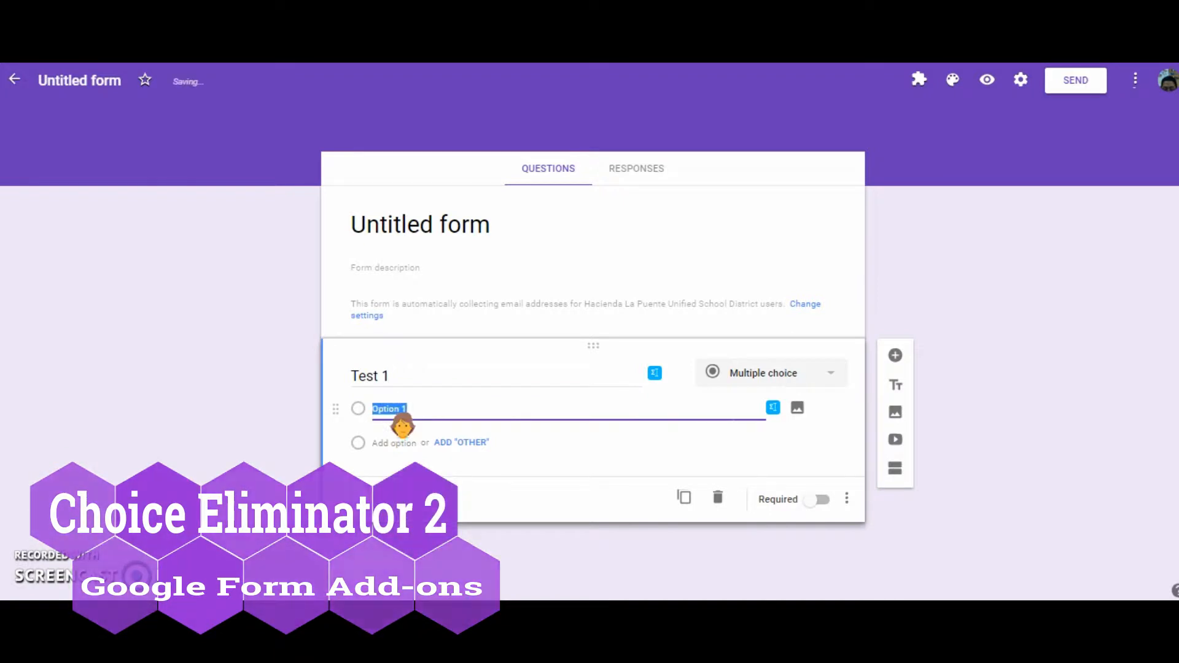
pyautogui.write('red')
pyautogui.click(388, 432)
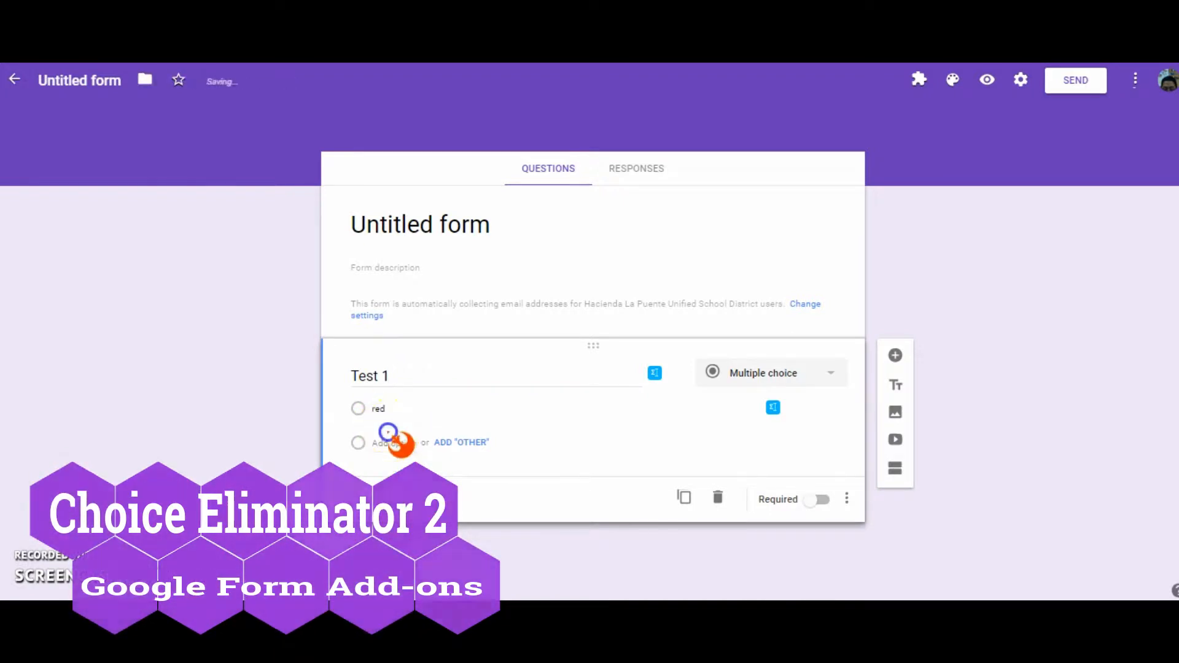
pyautogui.click(389, 442)
pyautogui.write('frog')
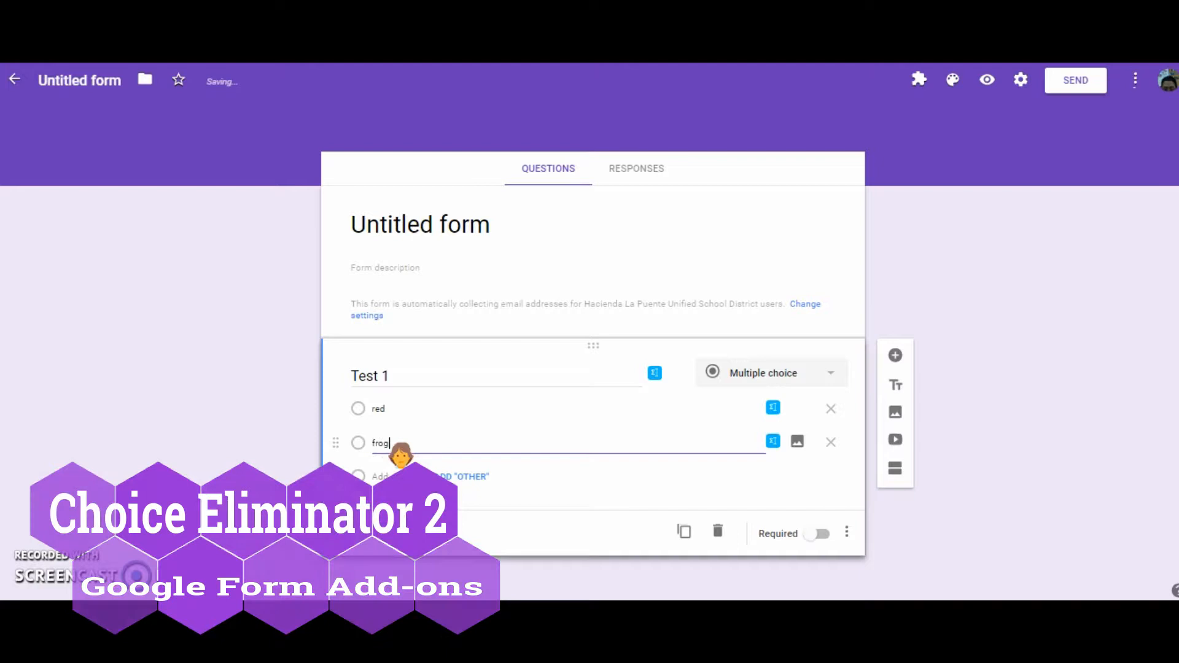
pyautogui.click(387, 477)
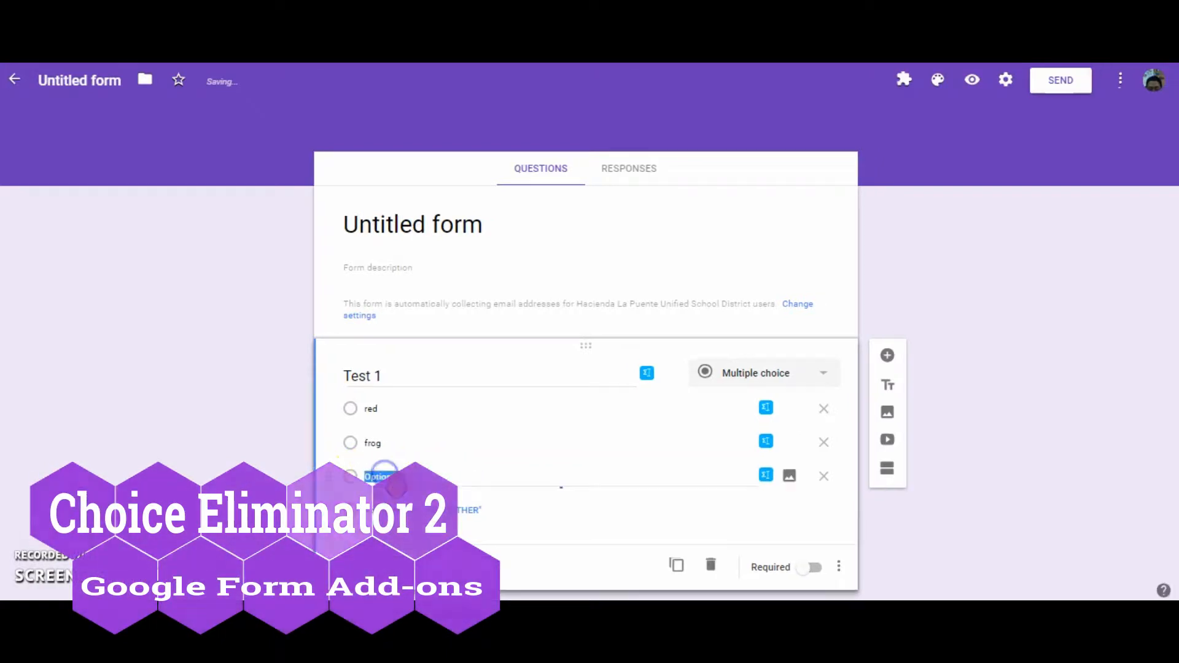
pyautogui.write('mouse')
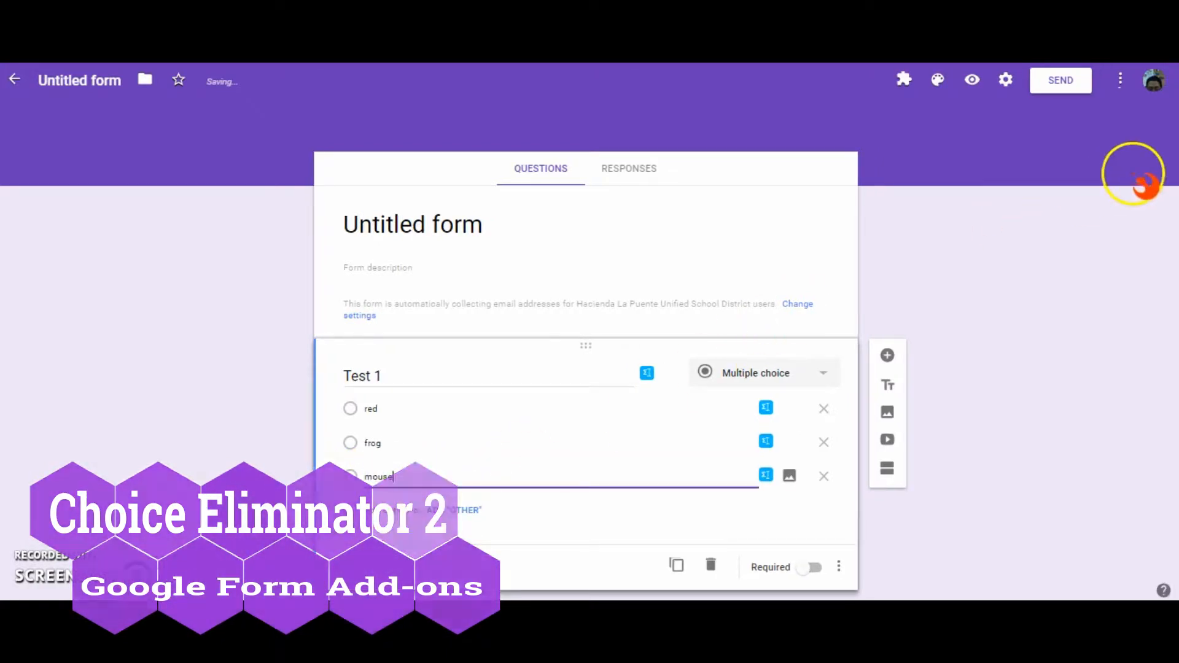
# Configure the Choice Eliminator 2 add-on, dismissing the author's note, to eliminate choices for the Test 1 question
pyautogui.click(905, 81)
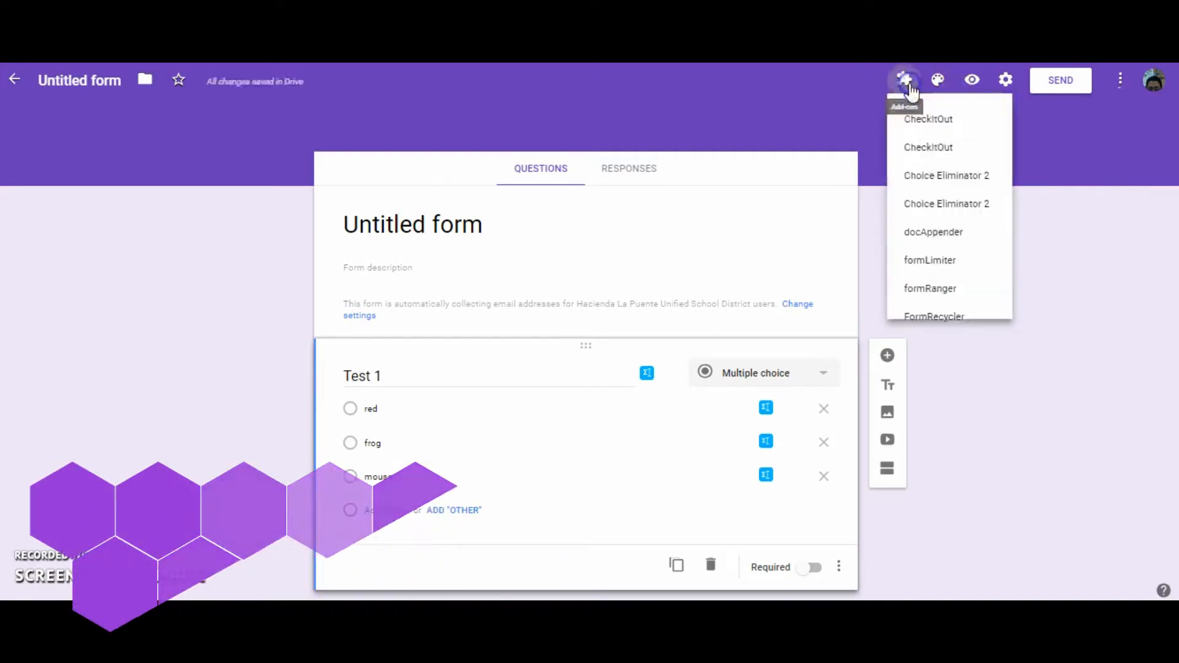
pyautogui.click(954, 189)
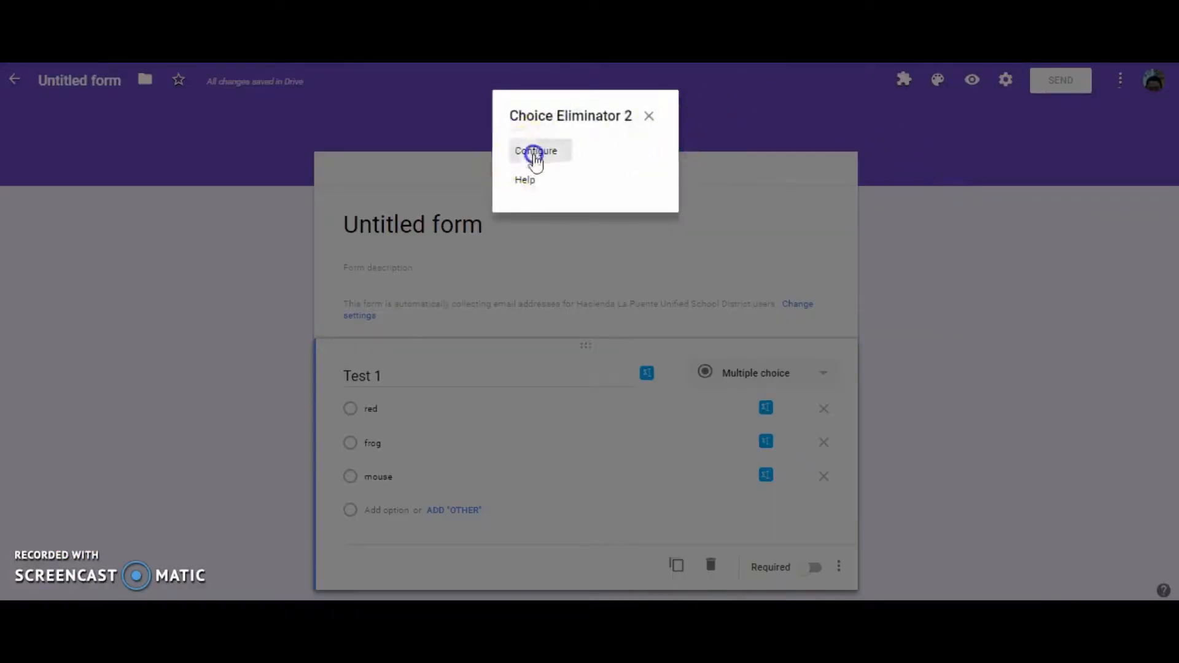
pyautogui.click(535, 151)
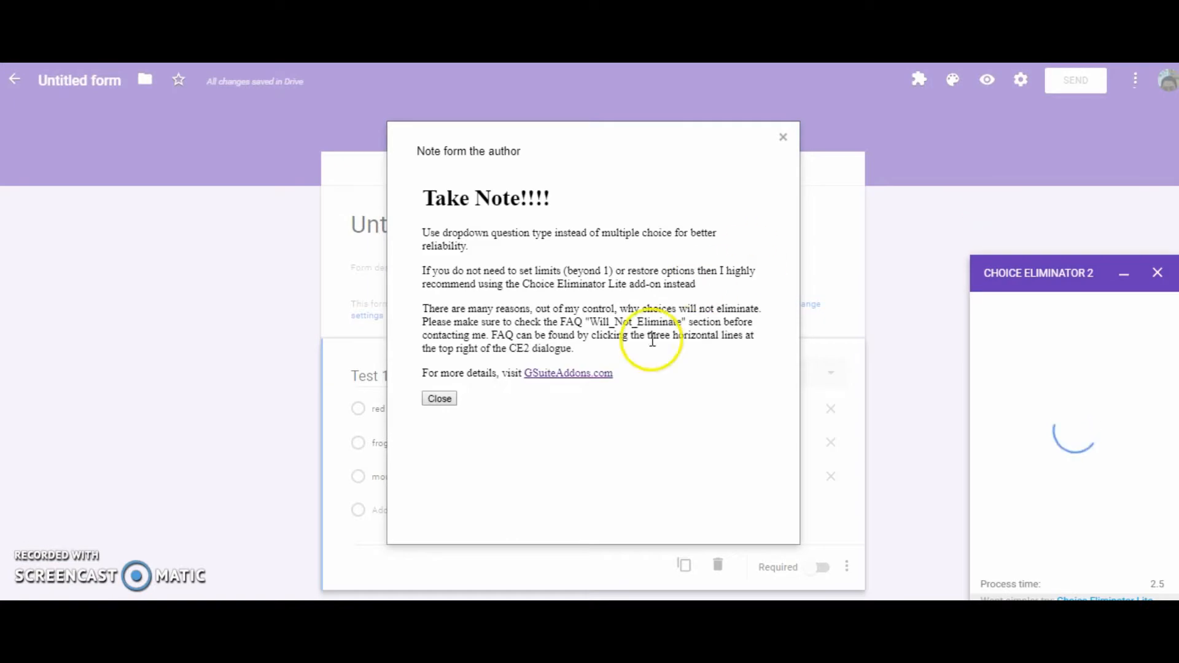
pyautogui.click(439, 399)
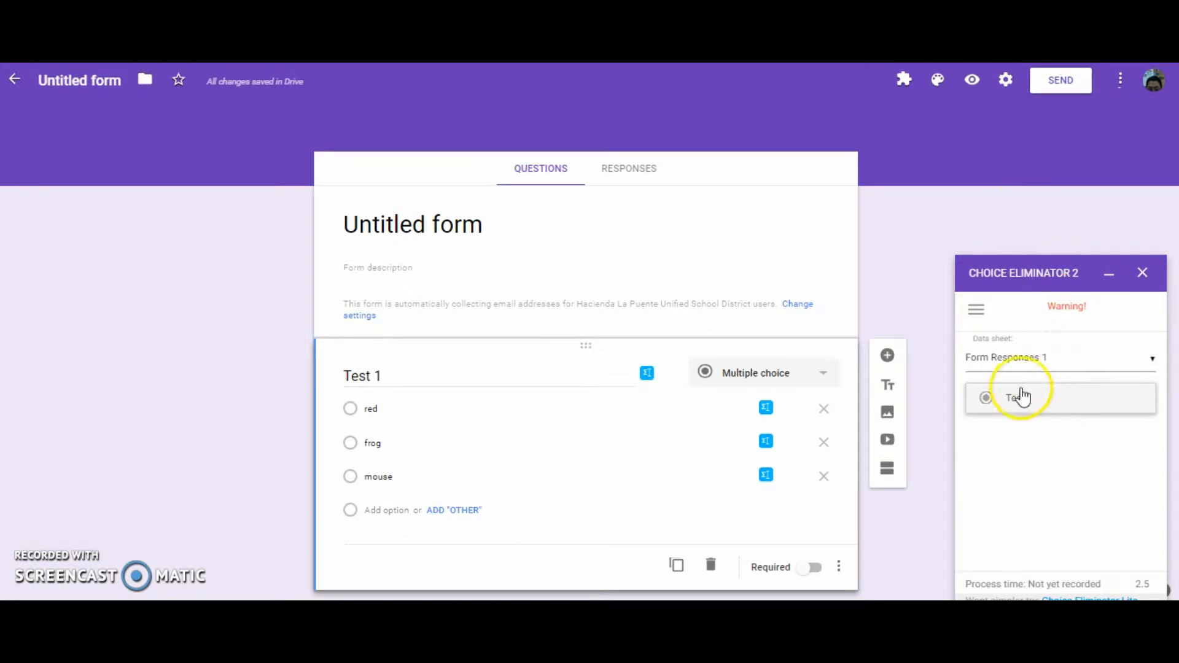
pyautogui.click(1048, 406)
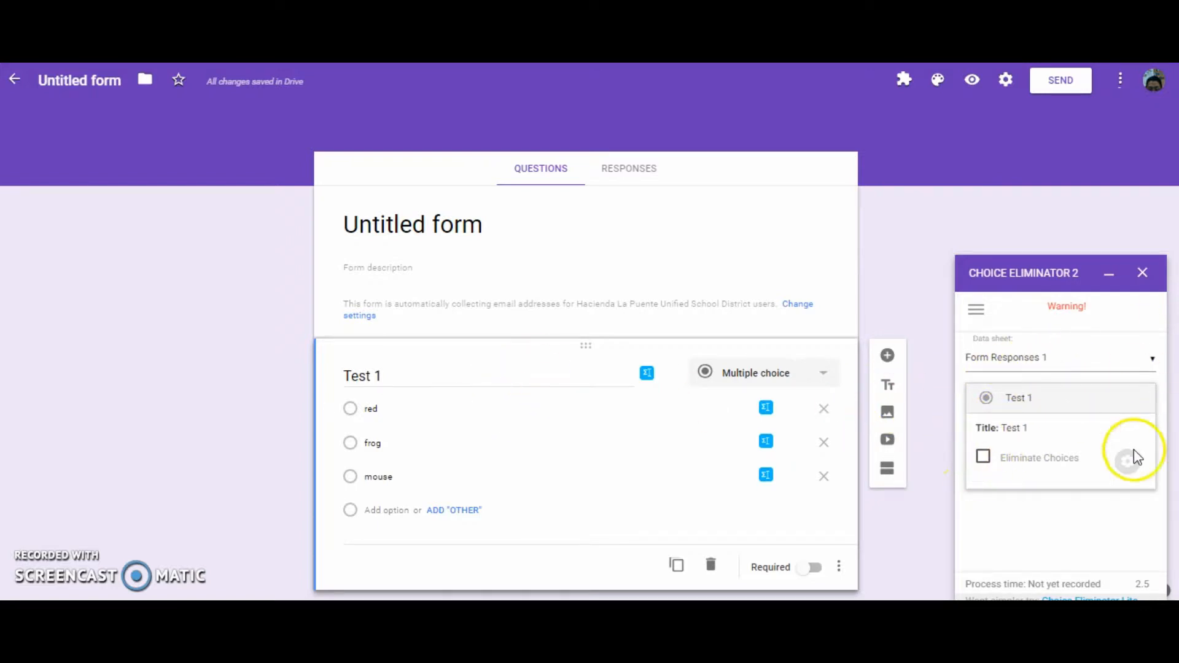
pyautogui.click(984, 459)
# Examine the per-choice limits, backup text and extra actions in Test 1's Choice Options, leaving the dialog closed
pyautogui.click(1127, 465)
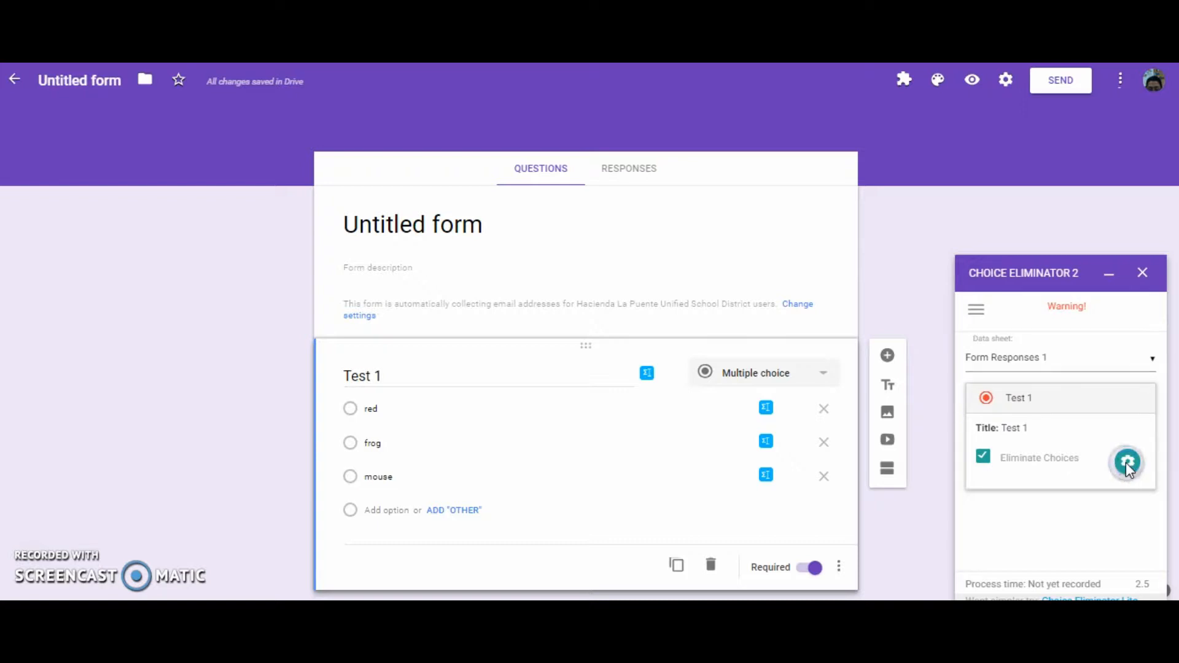
pyautogui.click(1128, 468)
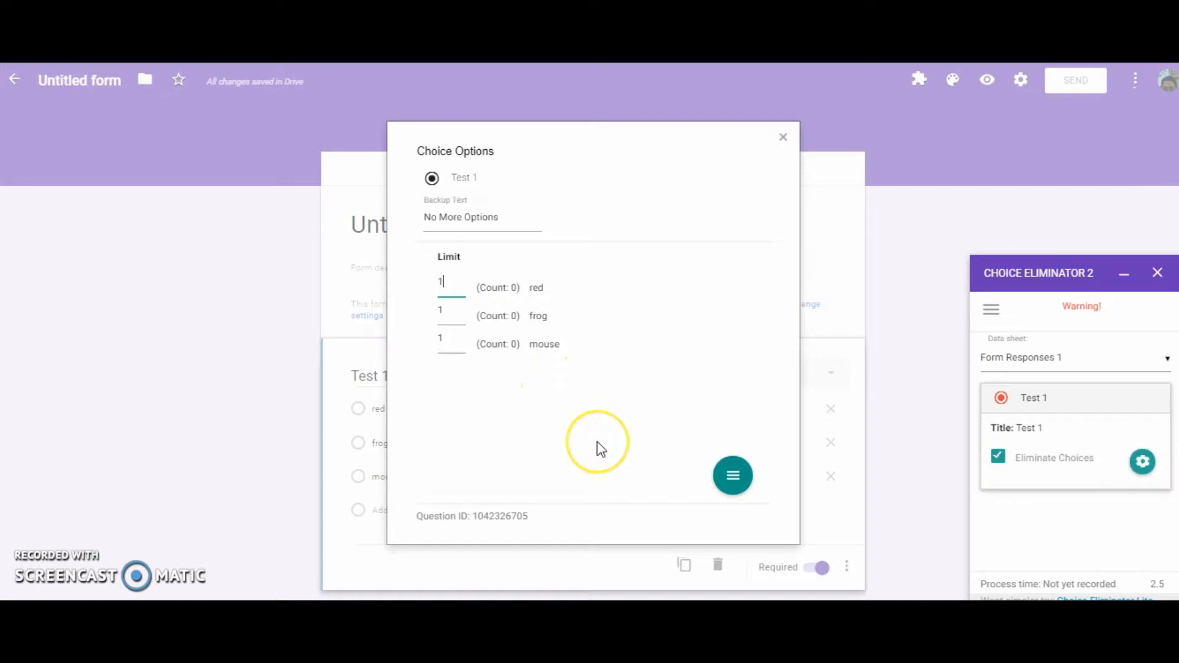
pyautogui.moveTo(729, 481)
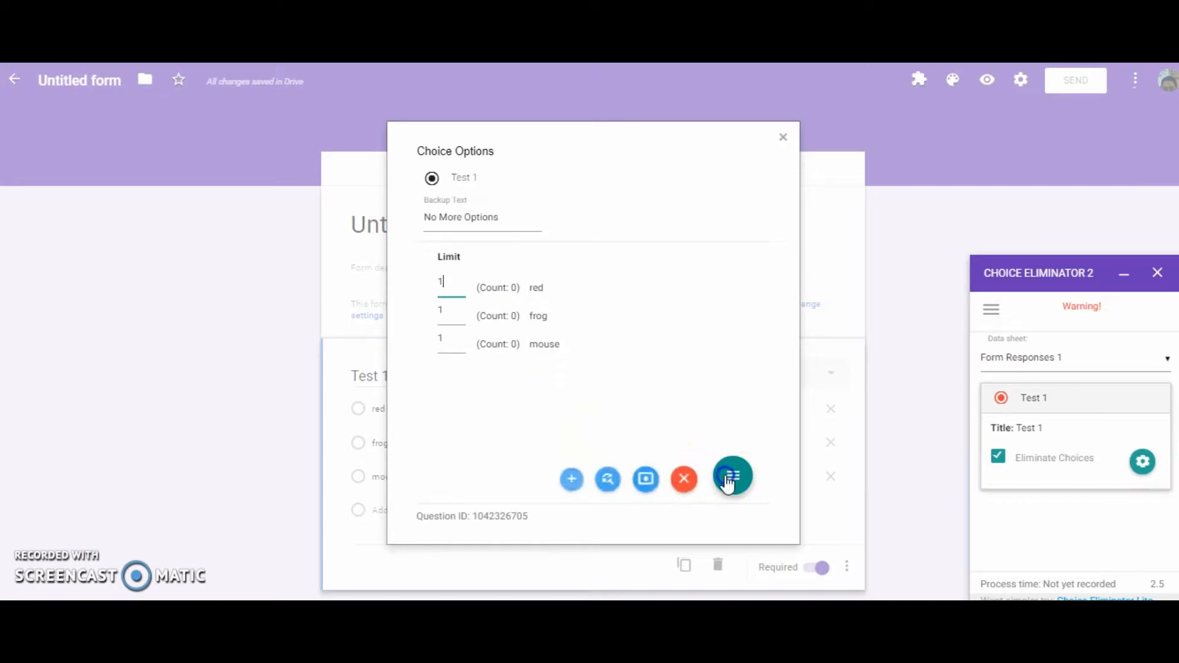
pyautogui.click(567, 479)
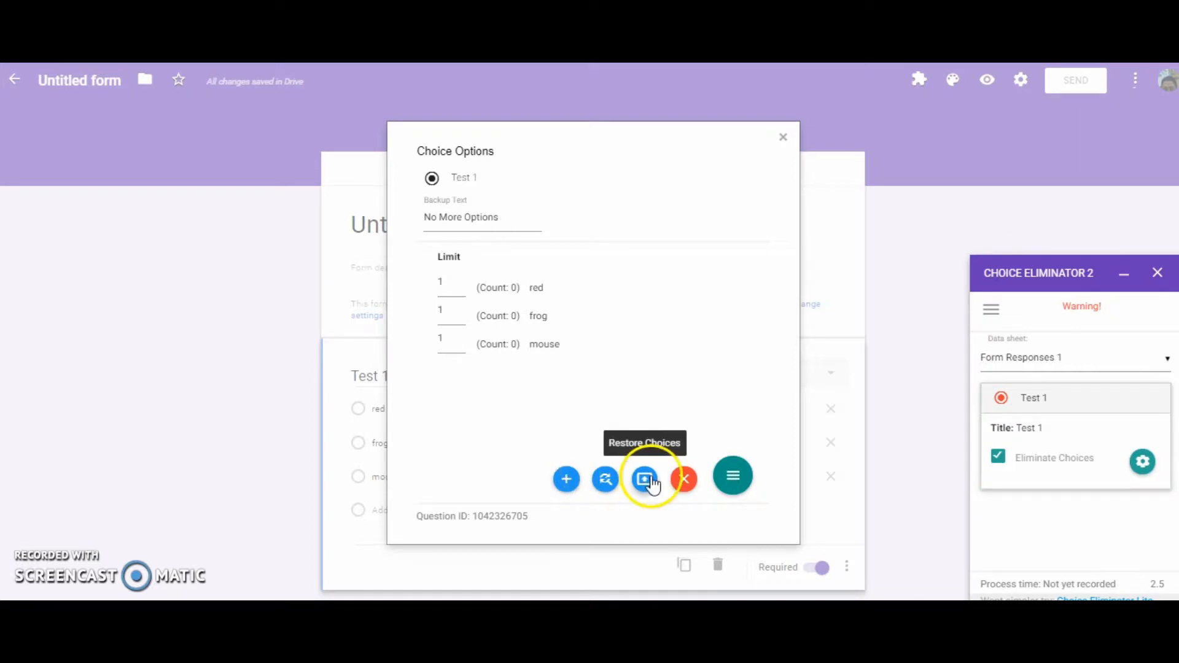
pyautogui.click(783, 136)
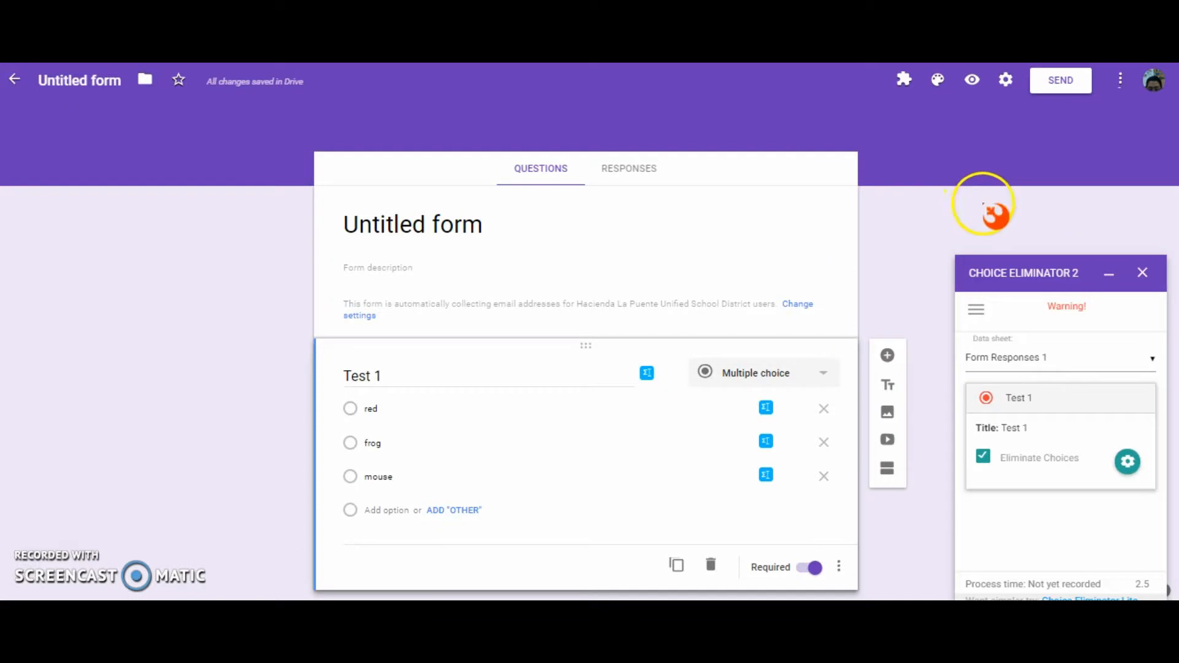
# Preview the form and submit a response with red chosen for Test 1
pyautogui.click(974, 81)
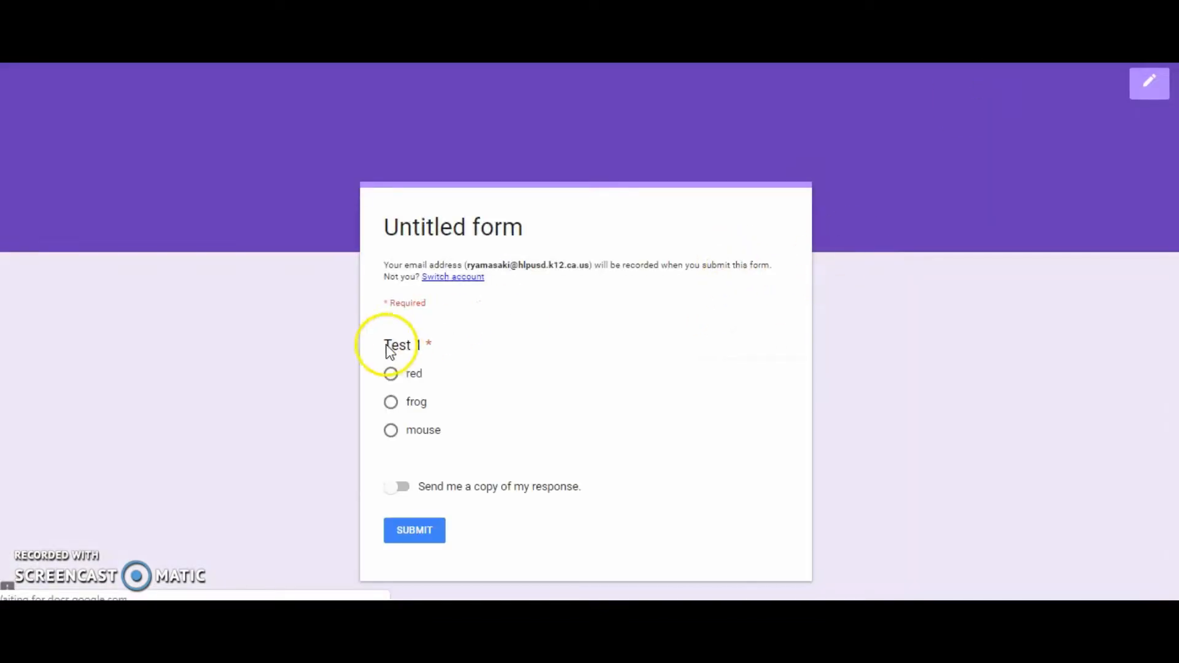
pyautogui.click(393, 375)
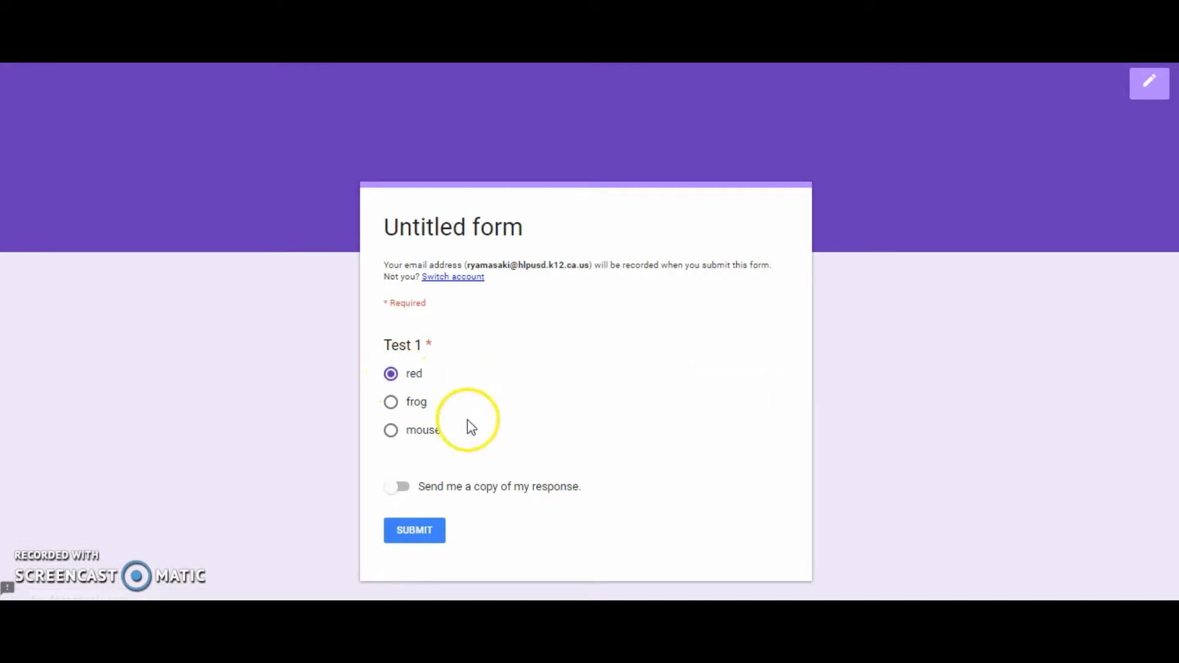
pyautogui.click(420, 536)
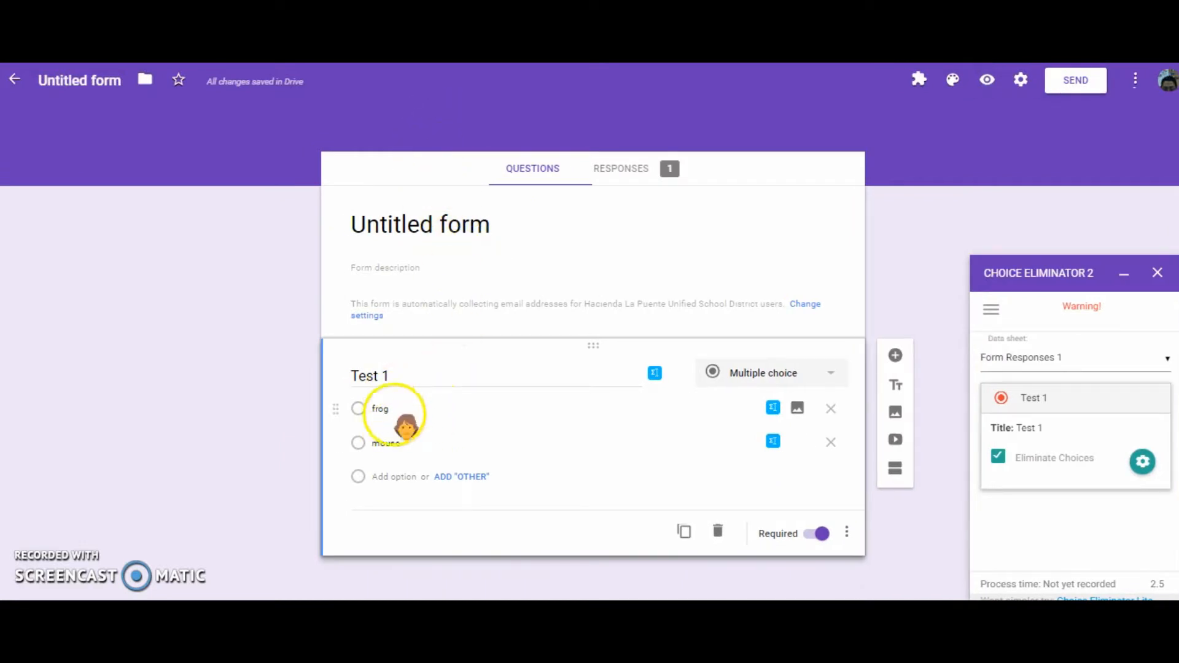
# Preview the form again, submit a response with mouse chosen for Test 1, and open another blank response
pyautogui.click(987, 82)
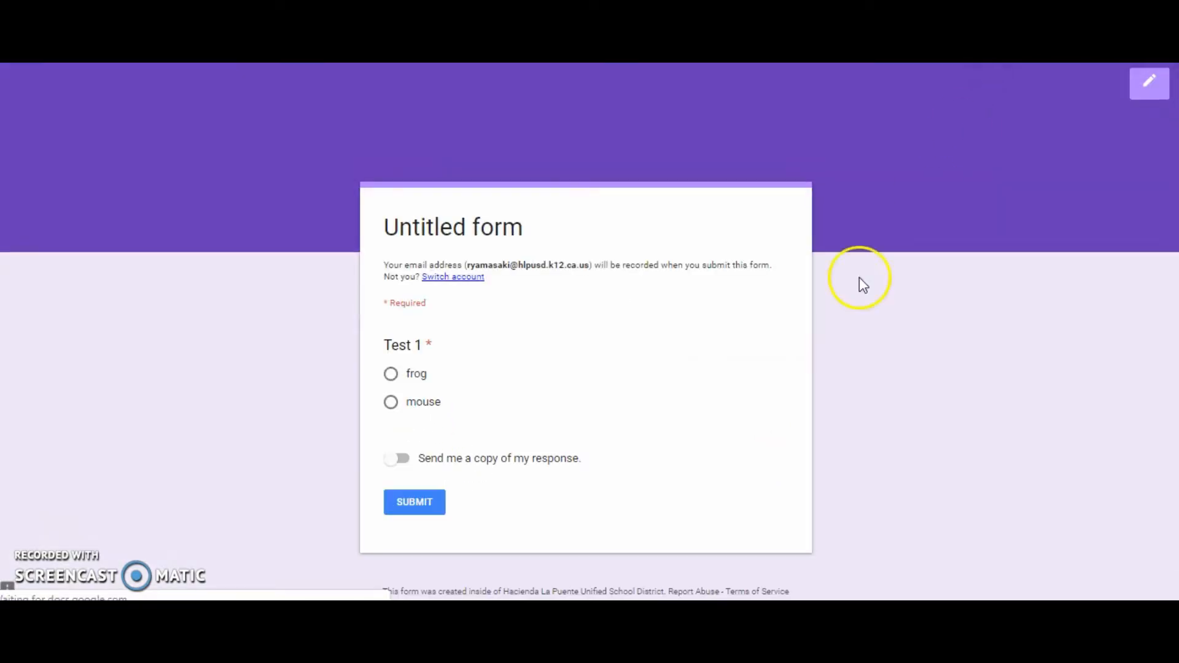
pyautogui.click(391, 405)
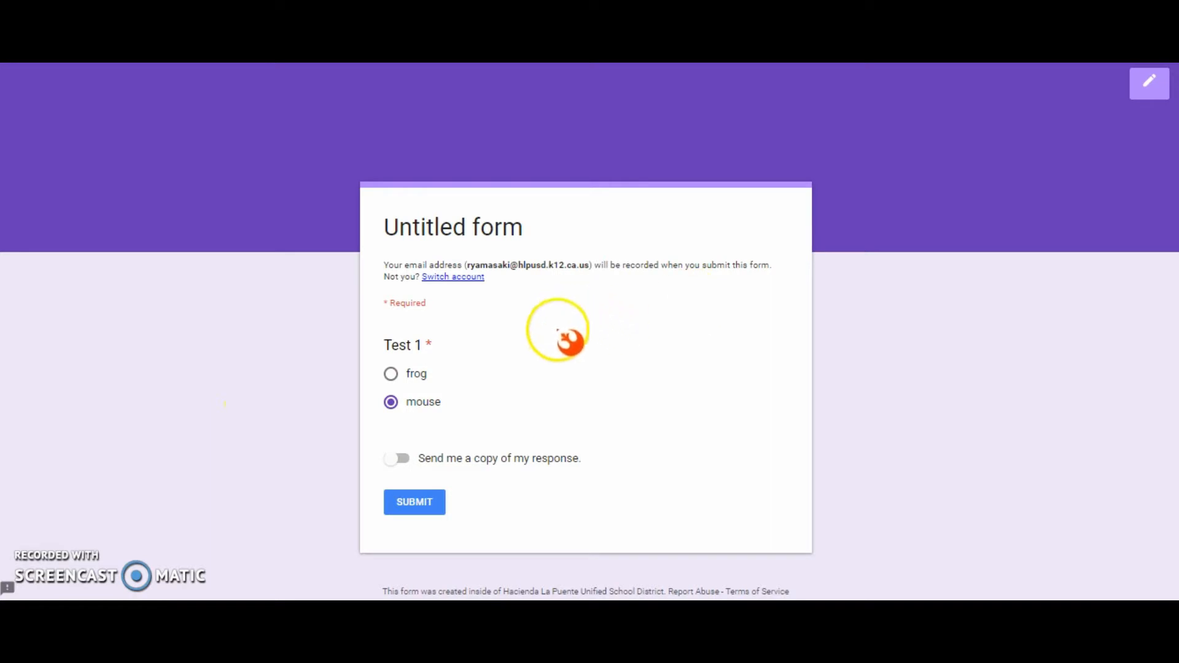
pyautogui.click(435, 502)
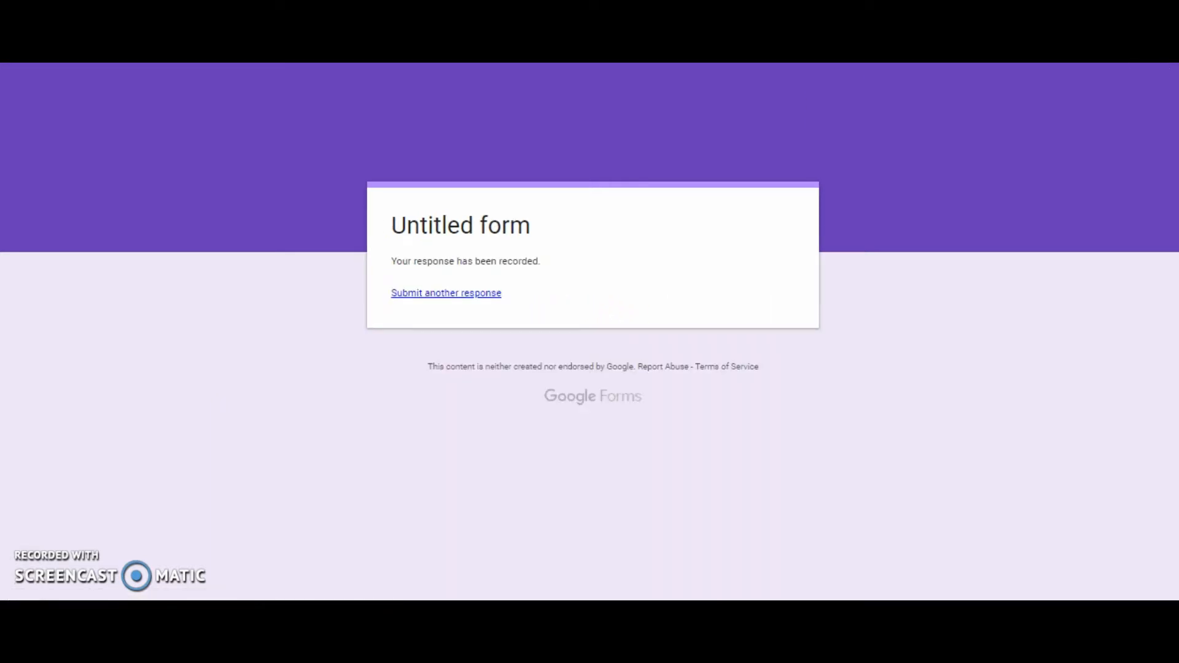
pyautogui.click(446, 293)
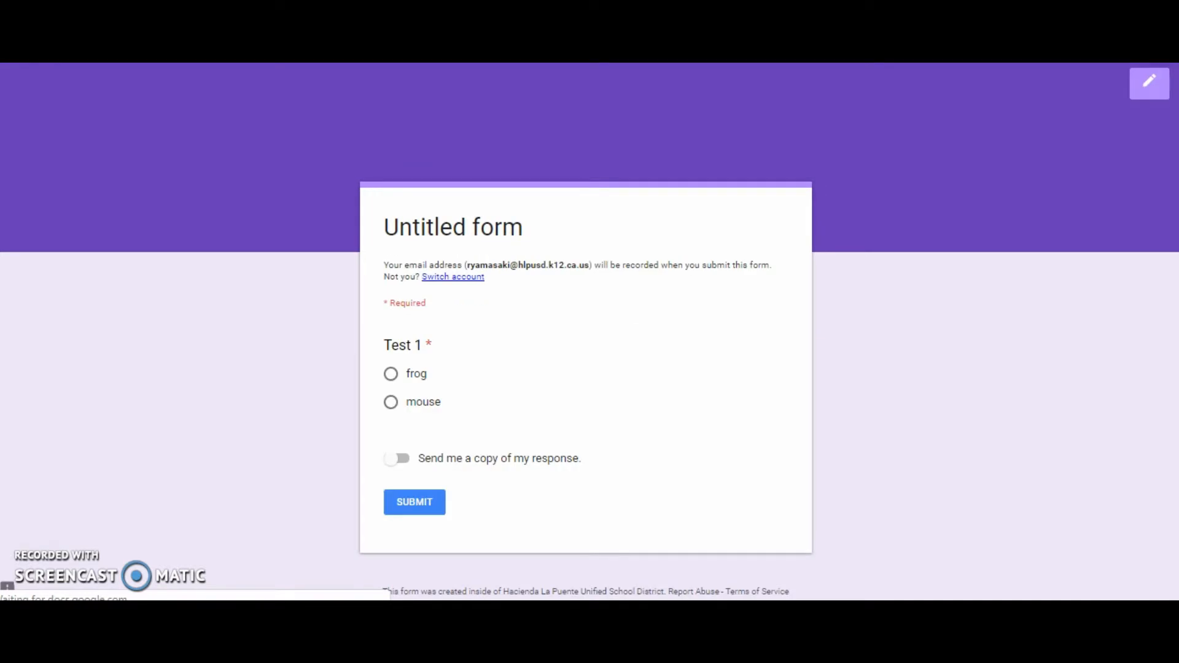
# Return to the form editor and review the summary of responses to Test 1
pyautogui.hotkey('ctrl', 'shift', 'Tab')
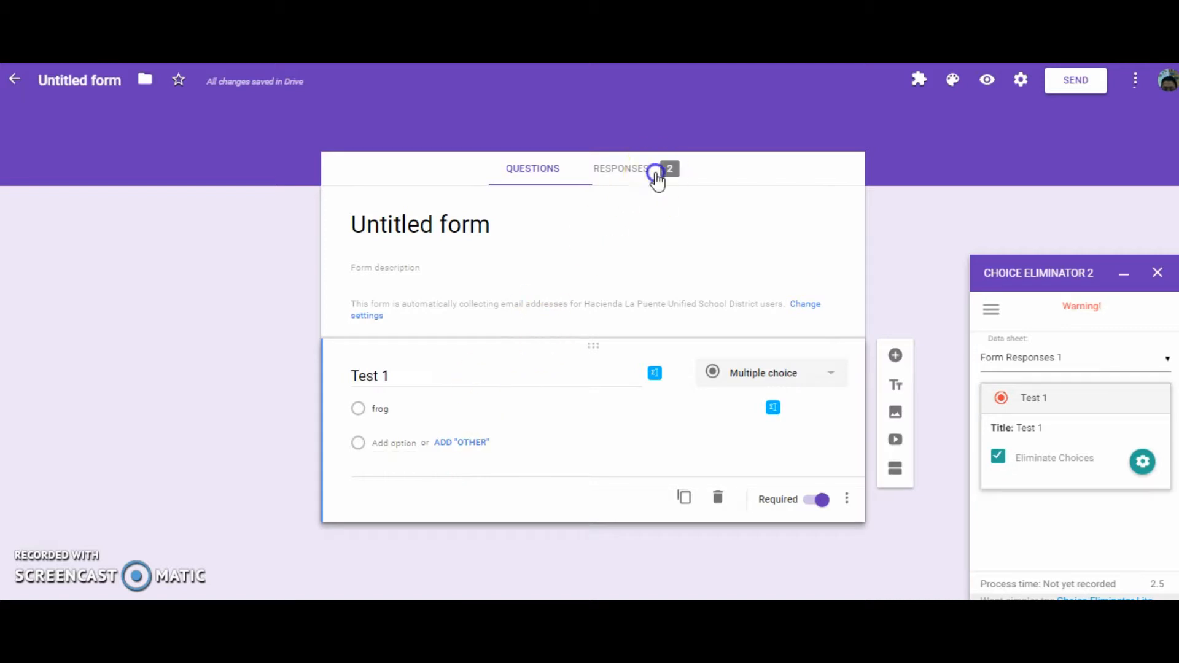
pyautogui.click(658, 177)
pyautogui.scroll(-3, 584, 393)
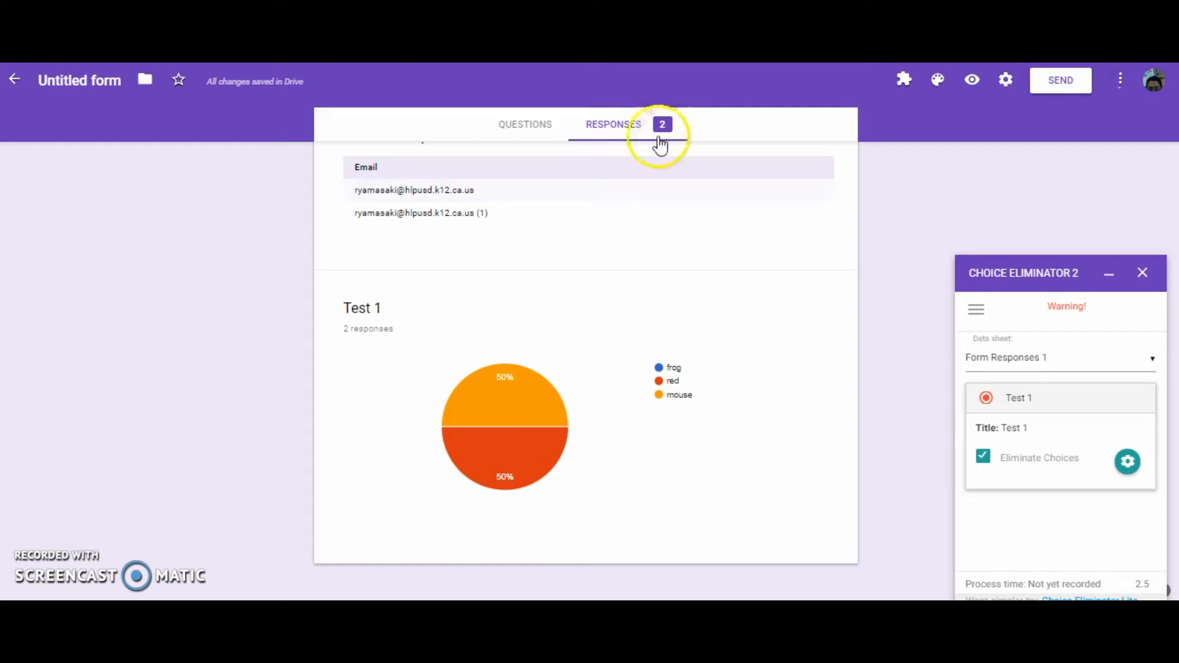
# Create a new spreadsheet named "Untitled form (Responses)" as the destination for the form's responses
pyautogui.scroll(3, 758, 131)
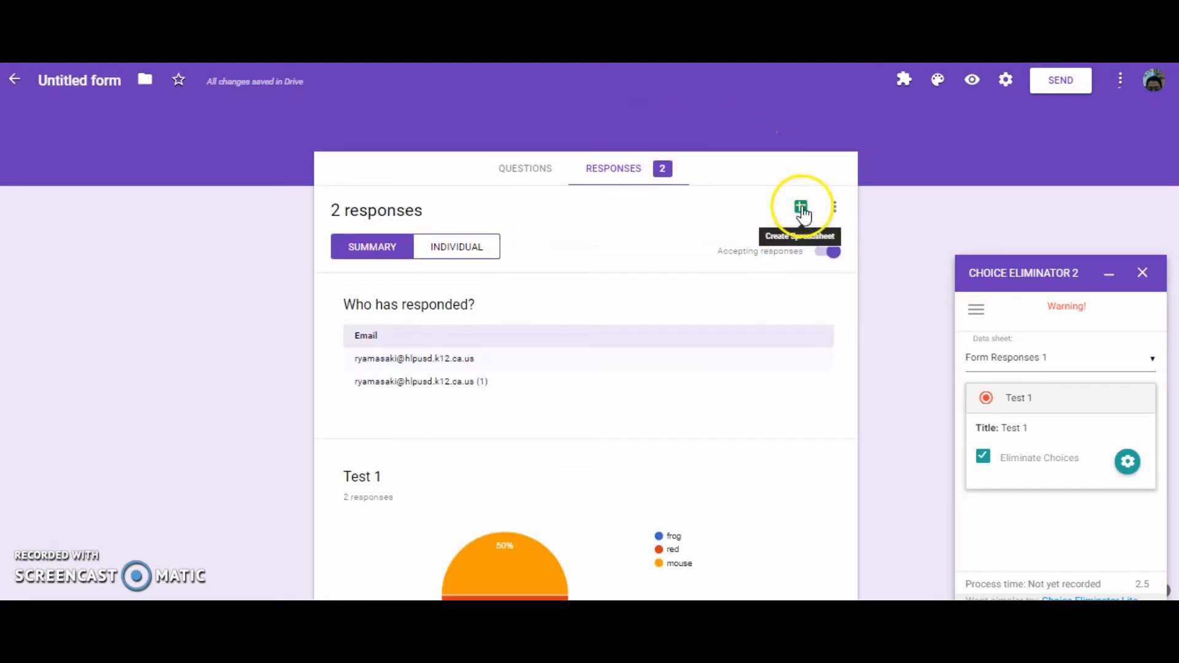
pyautogui.click(802, 211)
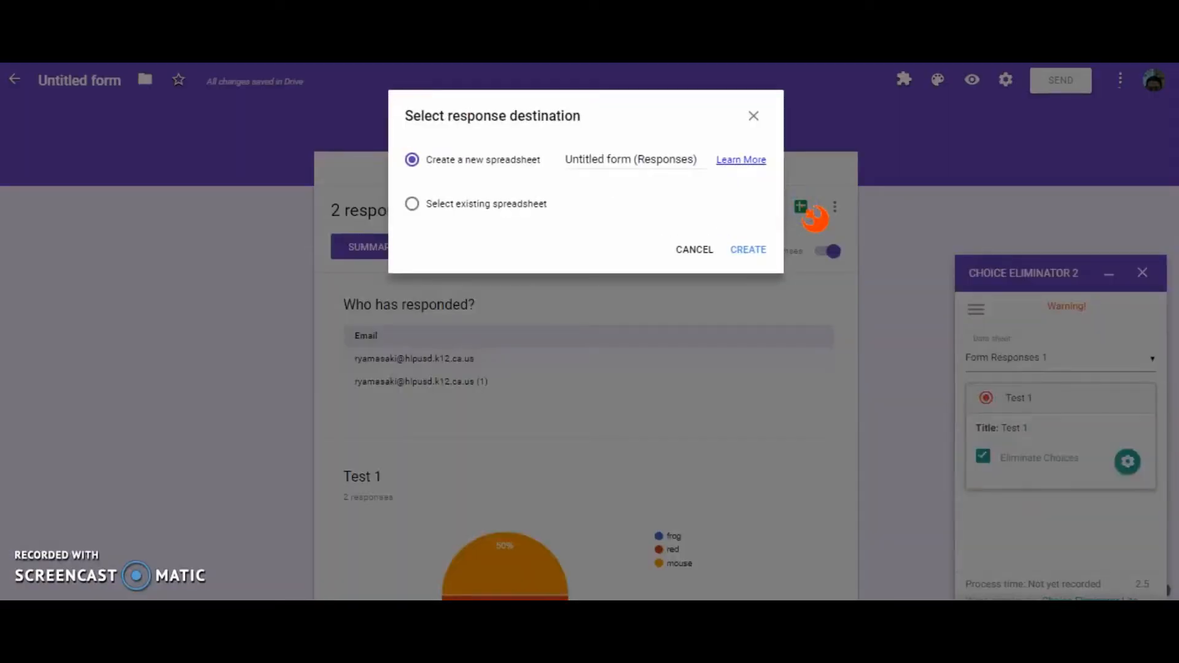
pyautogui.click(747, 252)
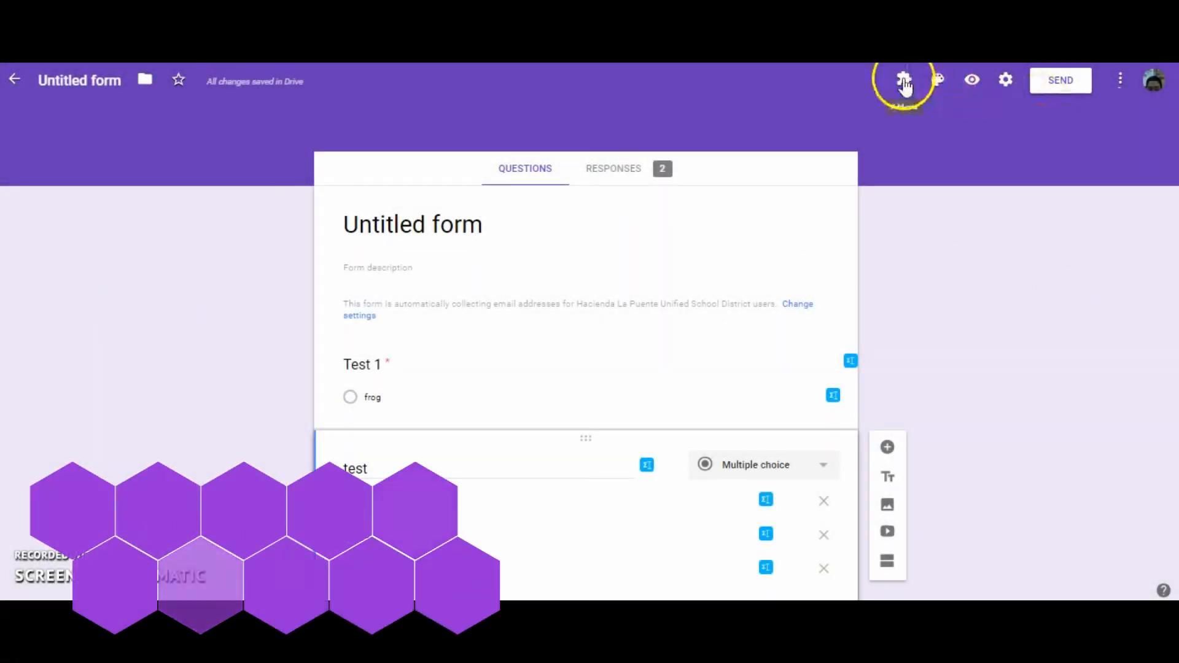
# Open the formLimiter add-on's settings for this form
pyautogui.click(904, 79)
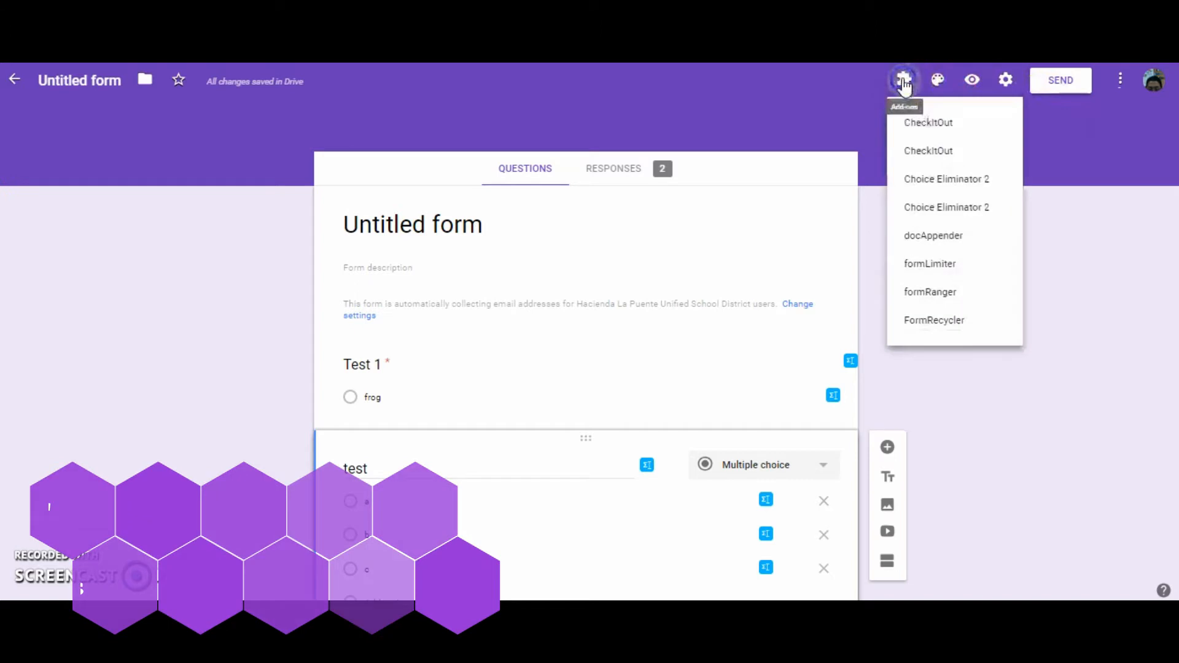
pyautogui.click(958, 263)
pyautogui.click(556, 152)
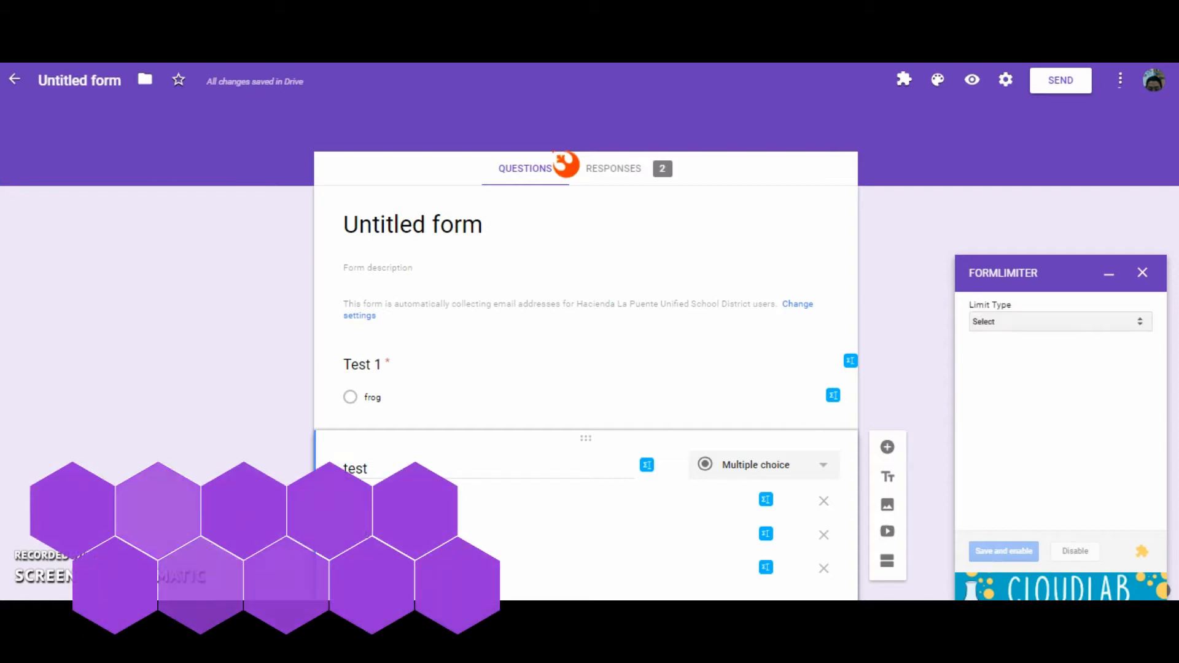
# Set formLimiter's limit type to date and time, leaving the due date and time empty
pyautogui.click(1141, 326)
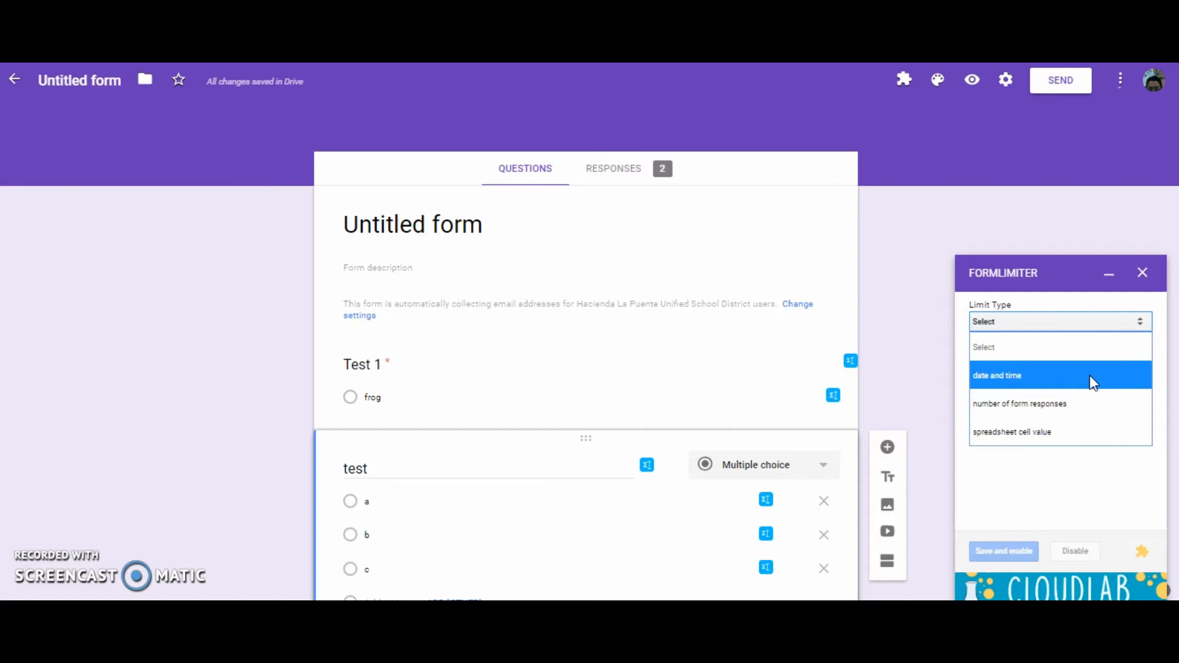
pyautogui.moveTo(1089, 374); pyautogui.dragTo(989, 375)
pyautogui.click(1021, 391)
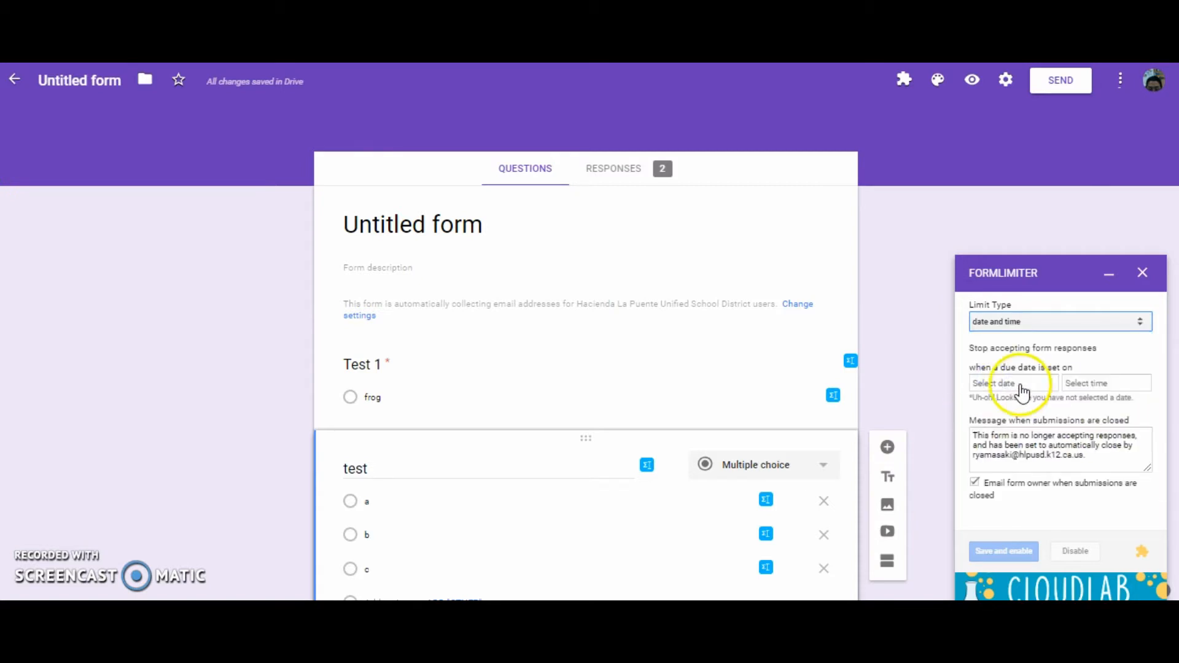
pyautogui.click(582, 395)
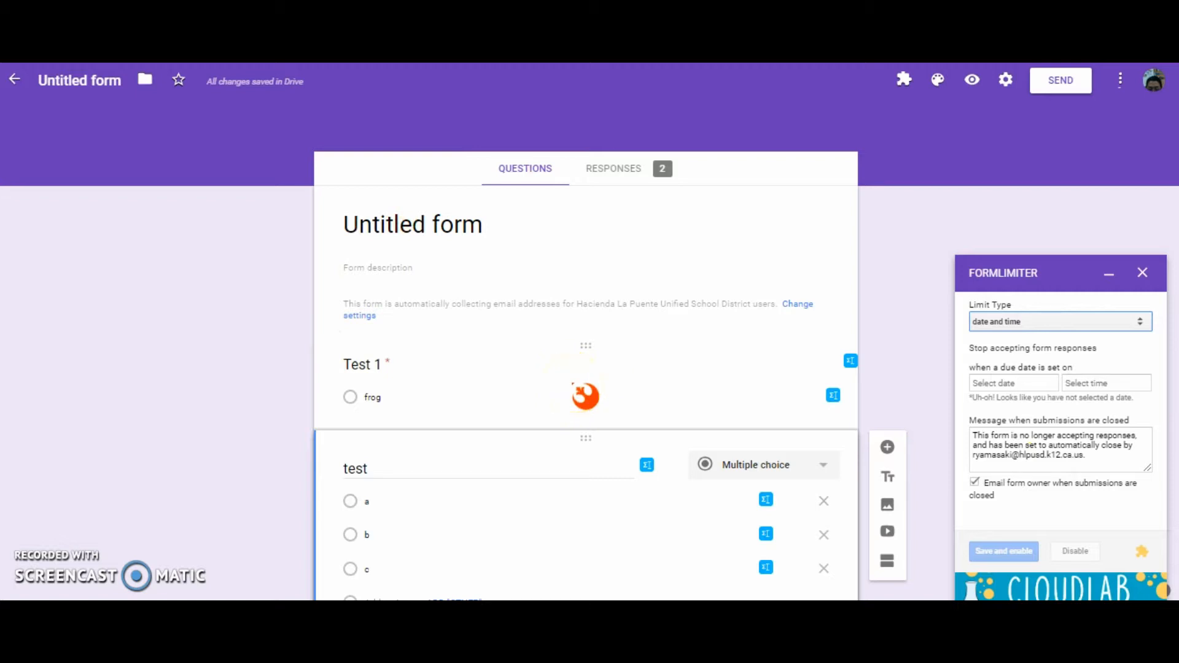
# Set formLimiter's limit type to number of form responses and enter 3 as the response limit
pyautogui.click(1140, 321)
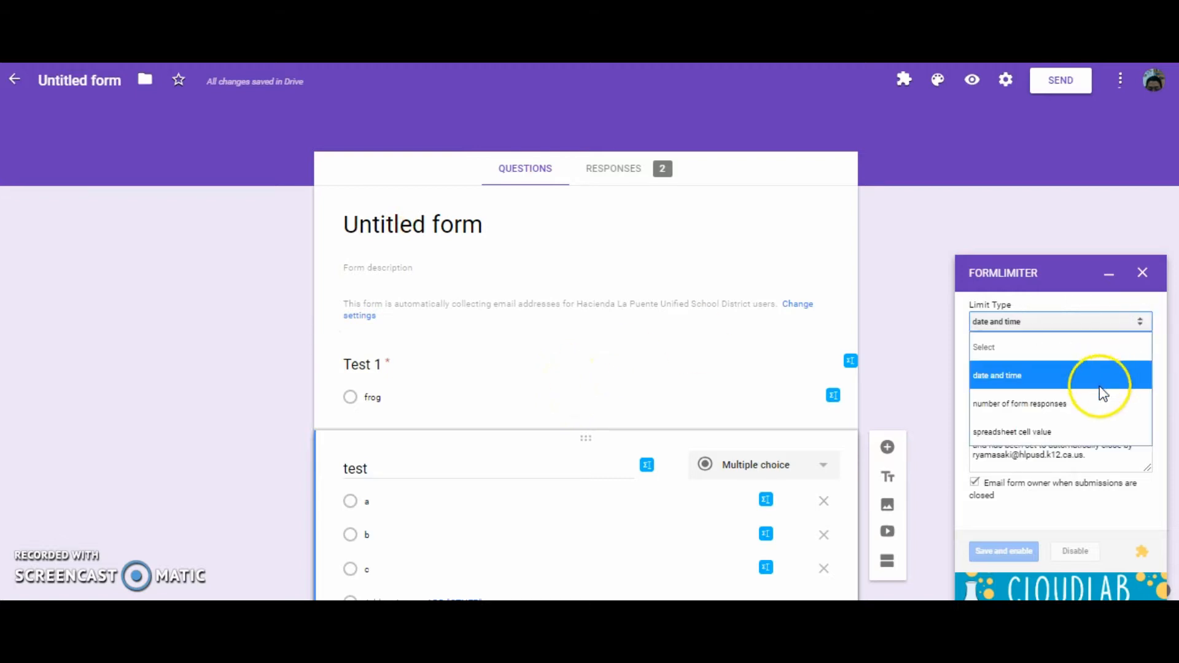
pyautogui.click(1090, 402)
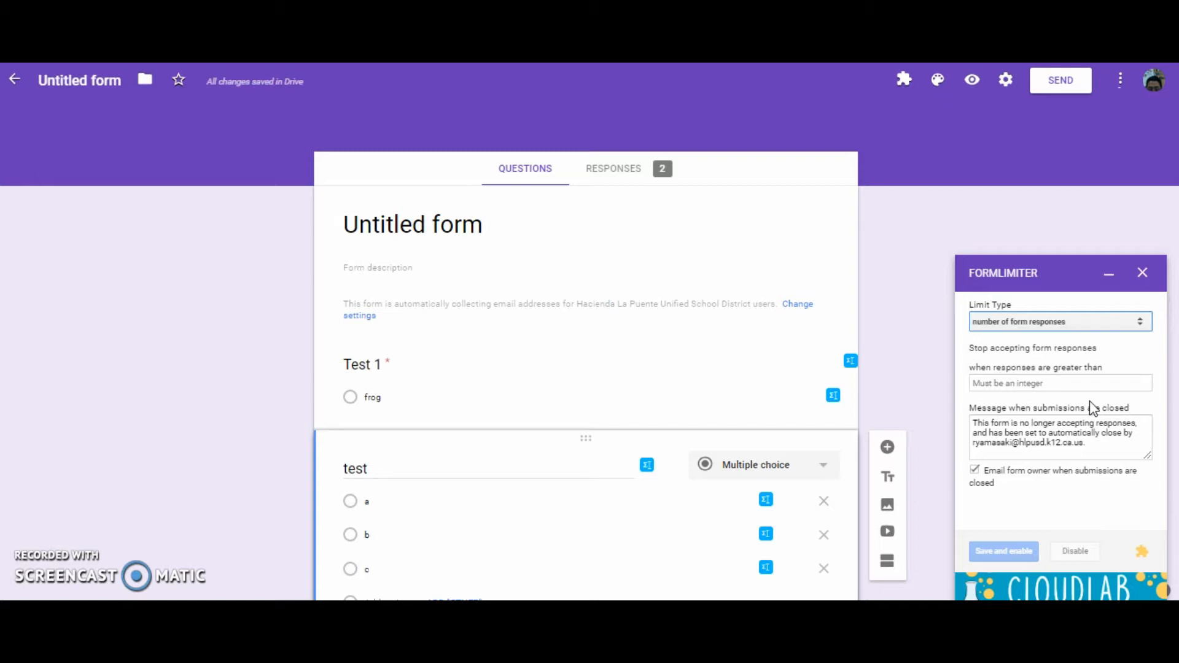
pyautogui.click(1114, 365)
pyautogui.click(1007, 382)
pyautogui.write('3')
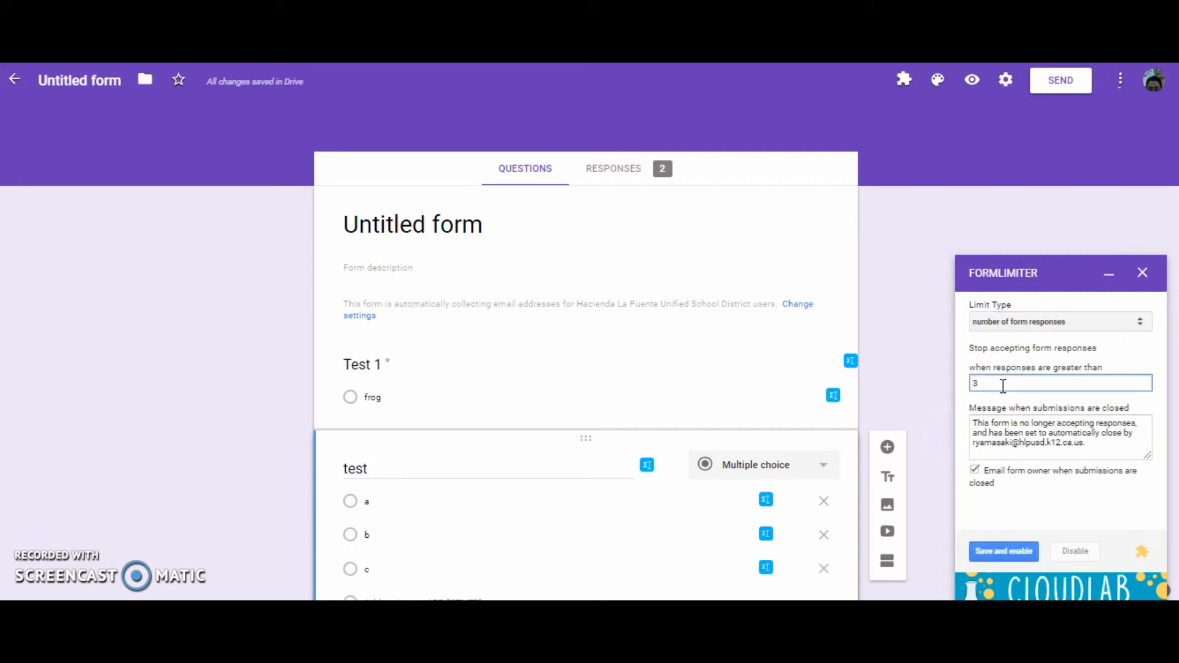
pyautogui.click(988, 385)
# Set formLimiter to stop accepting responses when the number of form responses is greater than 2, and save and enable the limit
pyautogui.click(1054, 321)
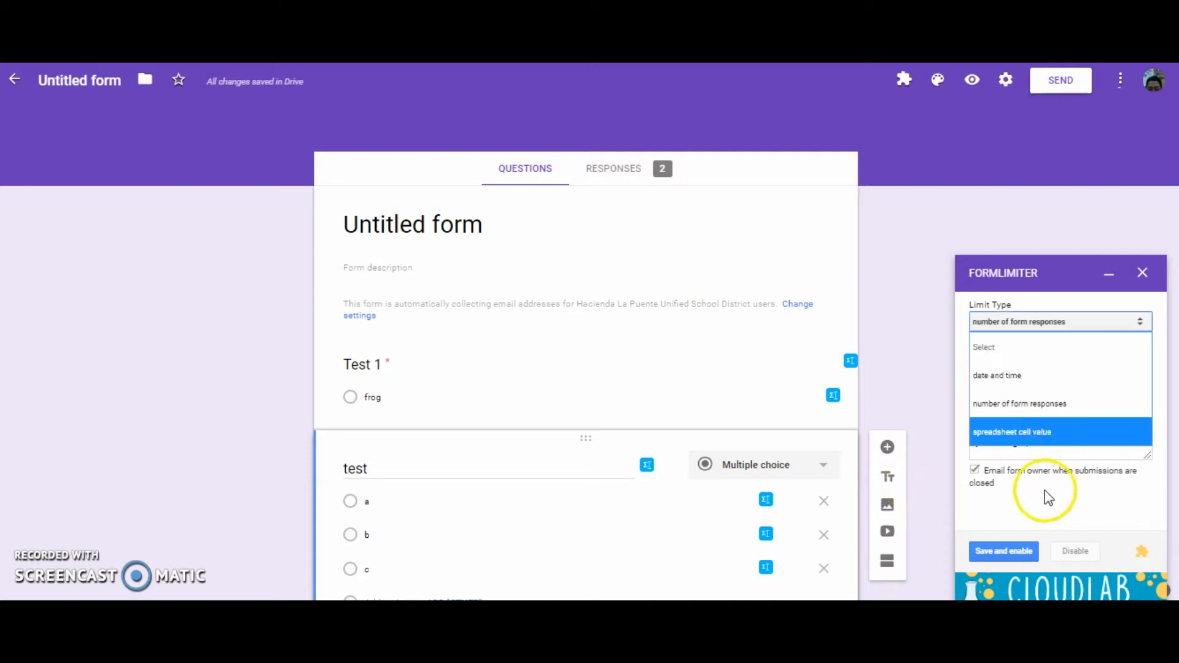
pyautogui.click(1014, 387)
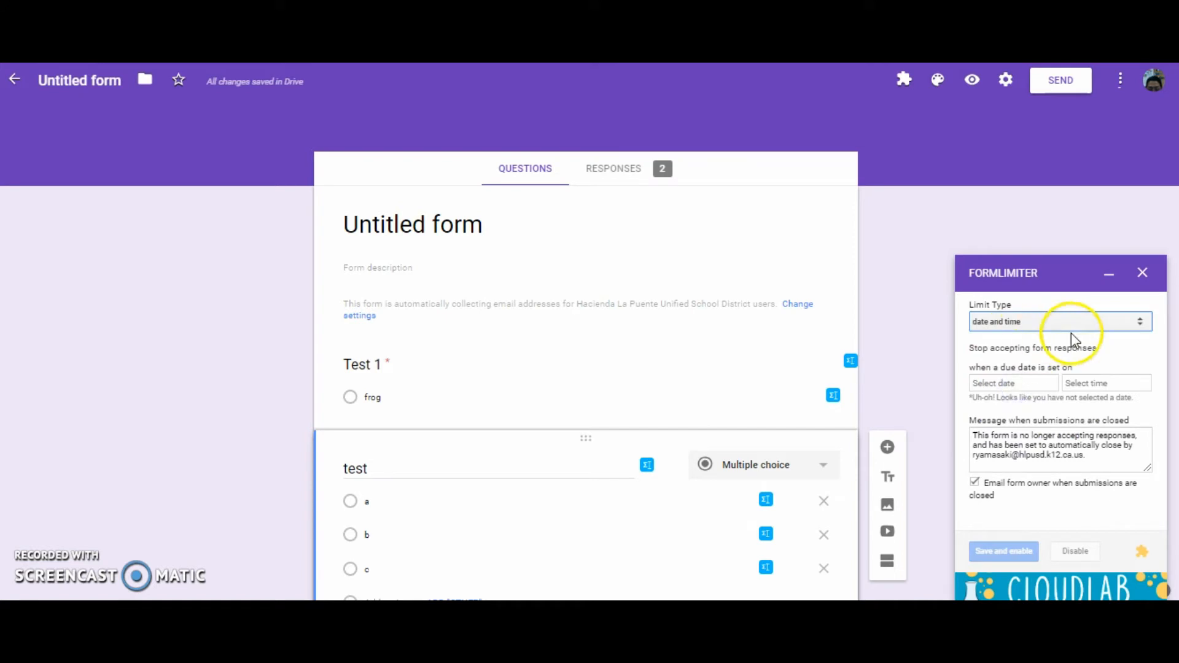
pyautogui.click(1142, 325)
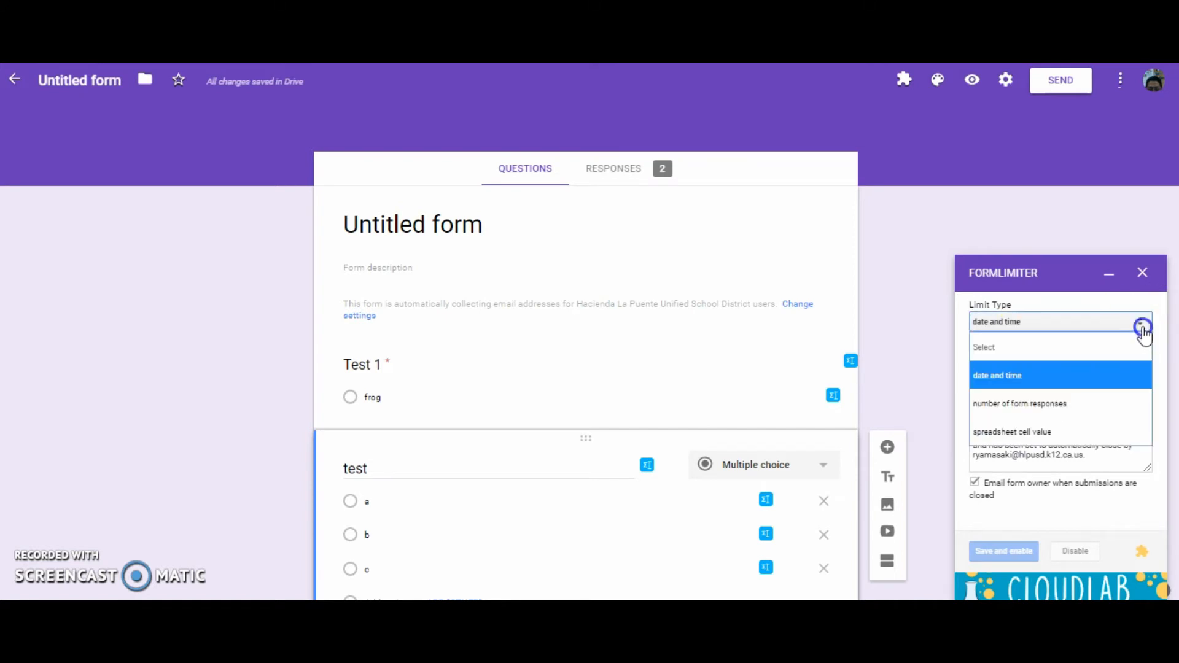
pyautogui.click(1039, 404)
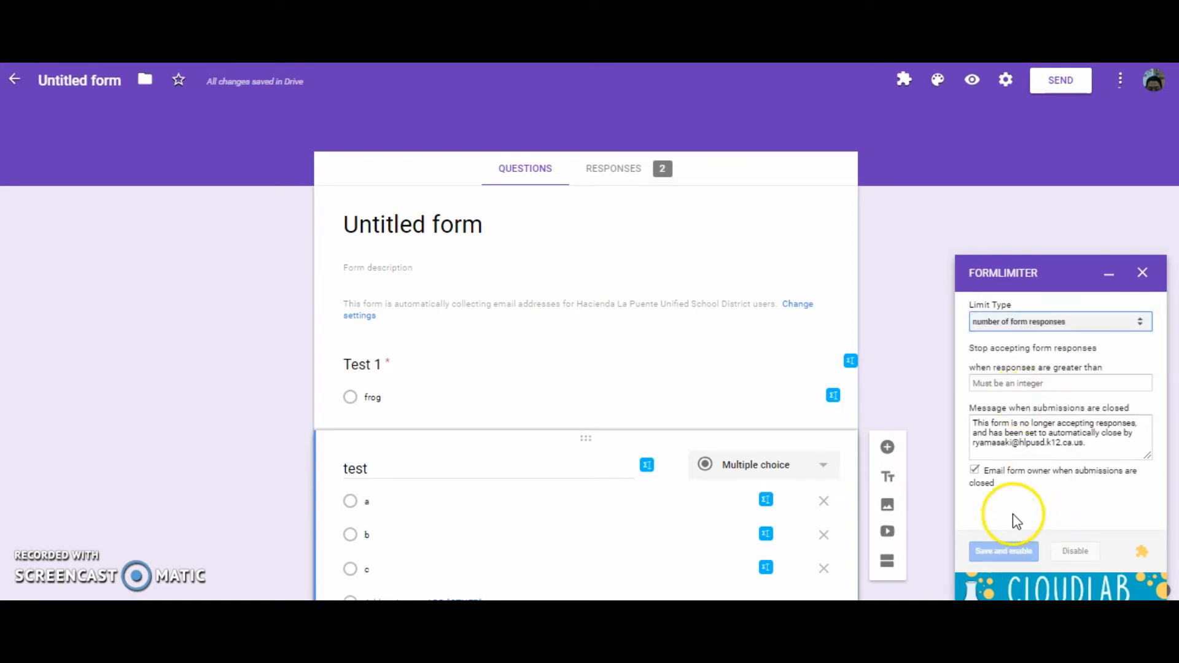
pyautogui.click(1036, 384)
pyautogui.write('2')
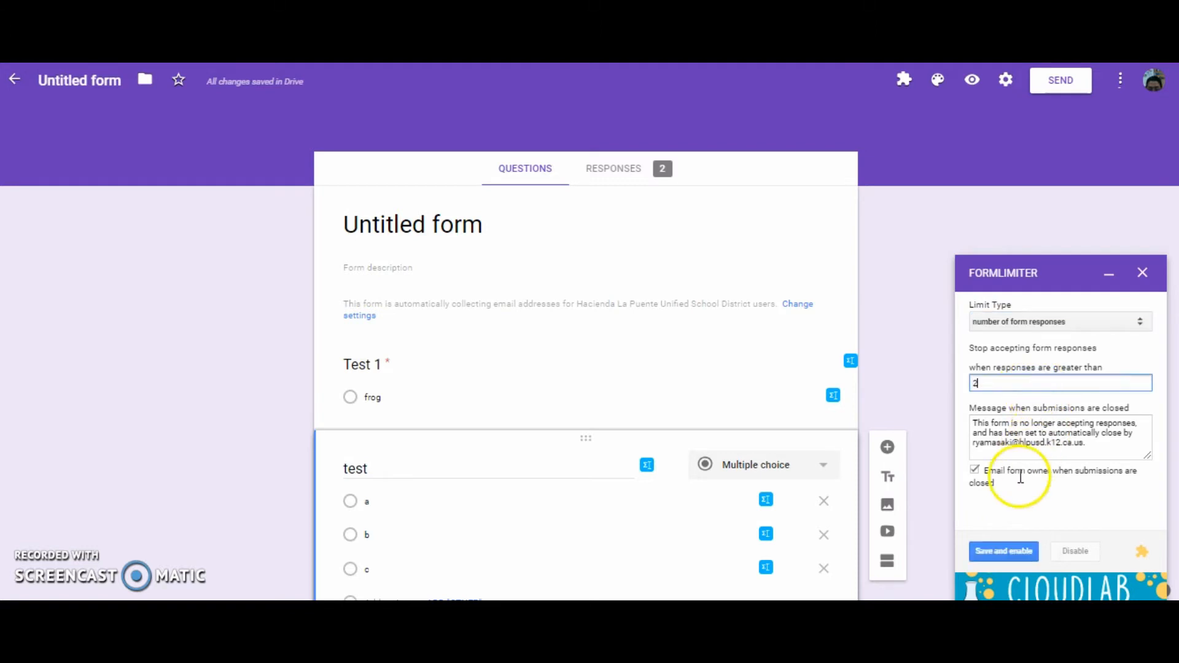
pyautogui.click(1000, 563)
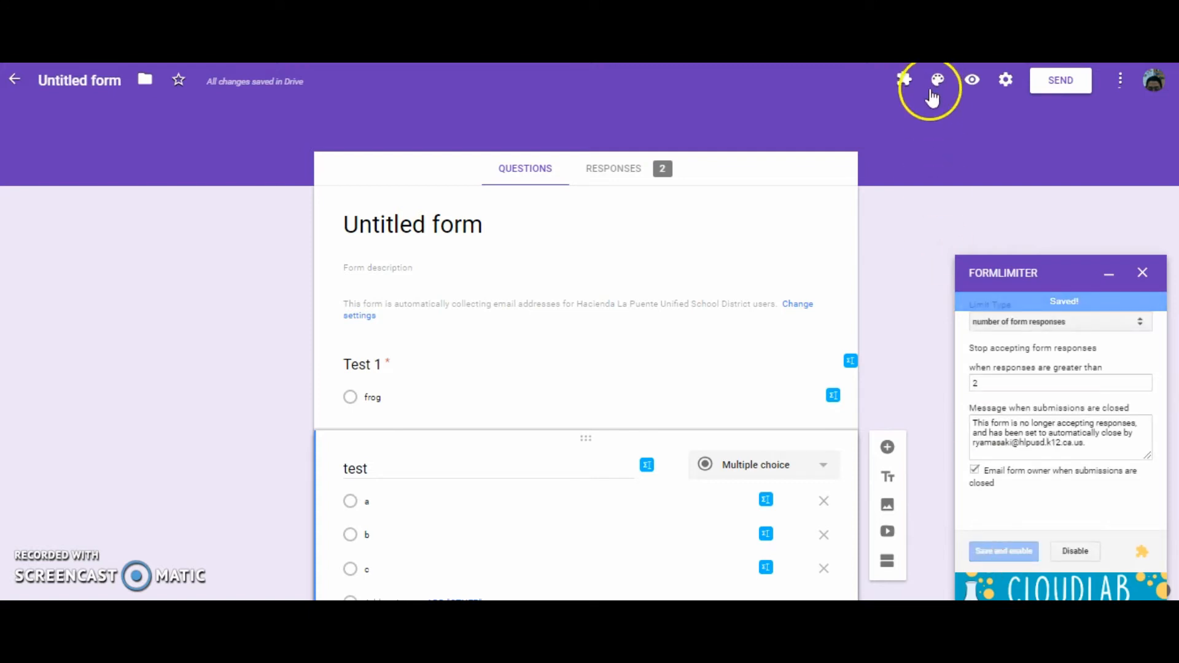
# Preview the form and submit a response with "frog" for Test 1 and "a" for test
pyautogui.click(971, 80)
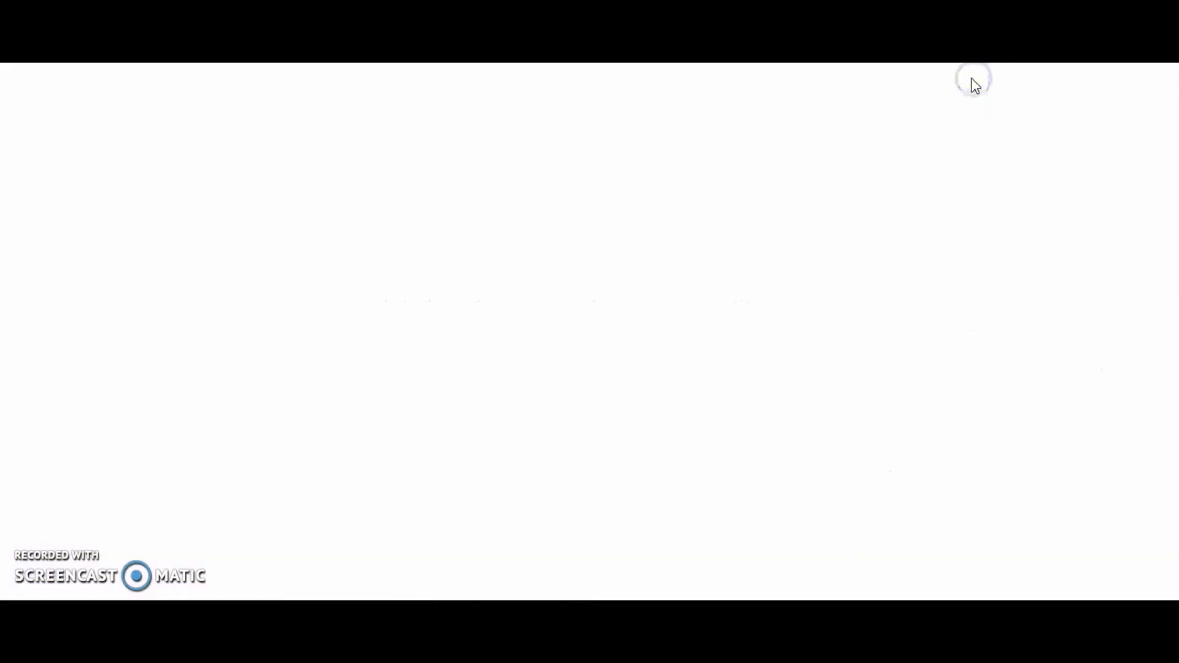
pyautogui.click(387, 367)
pyautogui.click(390, 451)
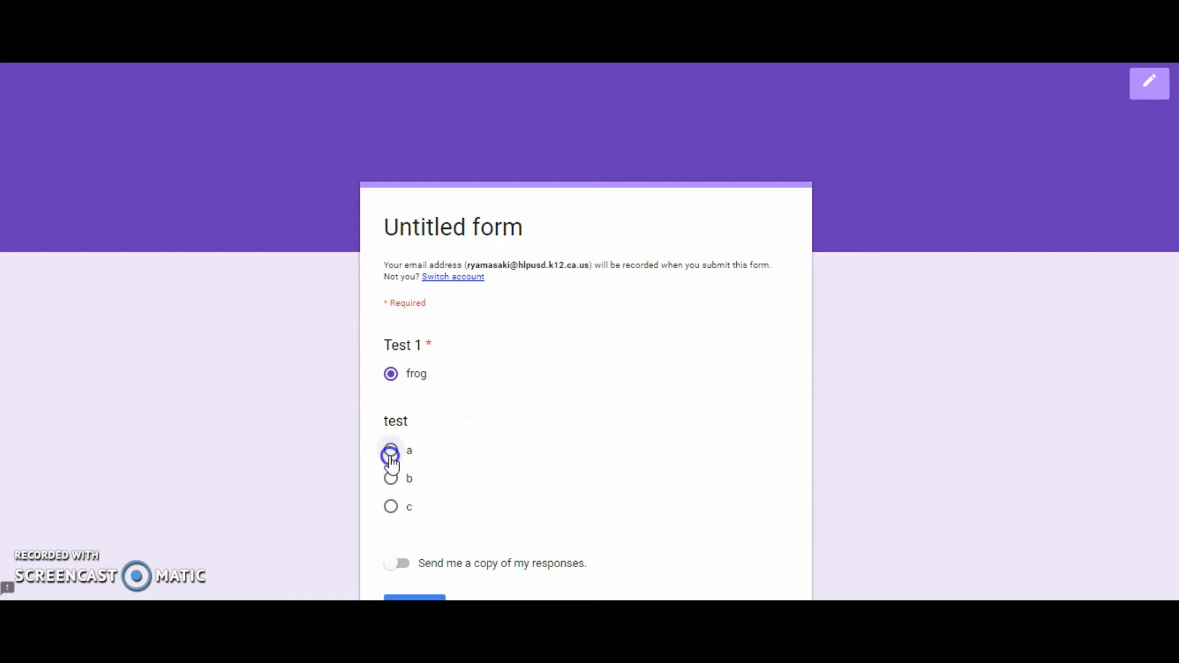
pyautogui.scroll(-3, 748, 463)
pyautogui.click(437, 462)
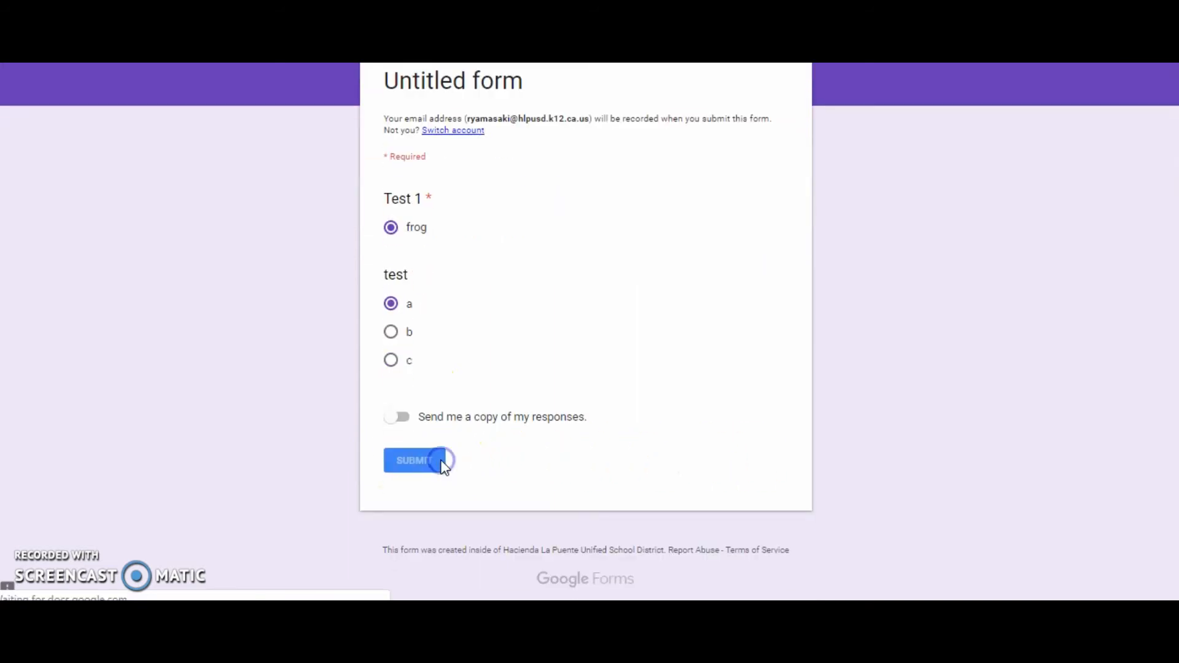
# Check whether the form still accepts responses by starting another response, then previewing the form again from the editor
pyautogui.click(472, 293)
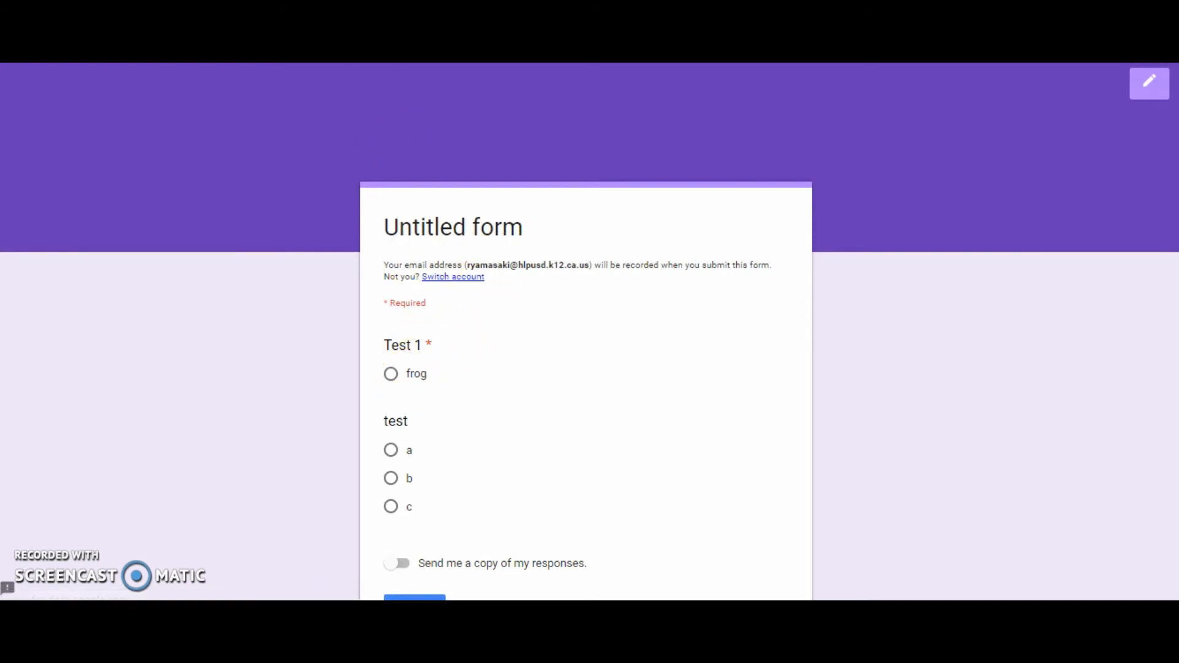
pyautogui.hotkey('ctrl', 'shift', 'Tab')
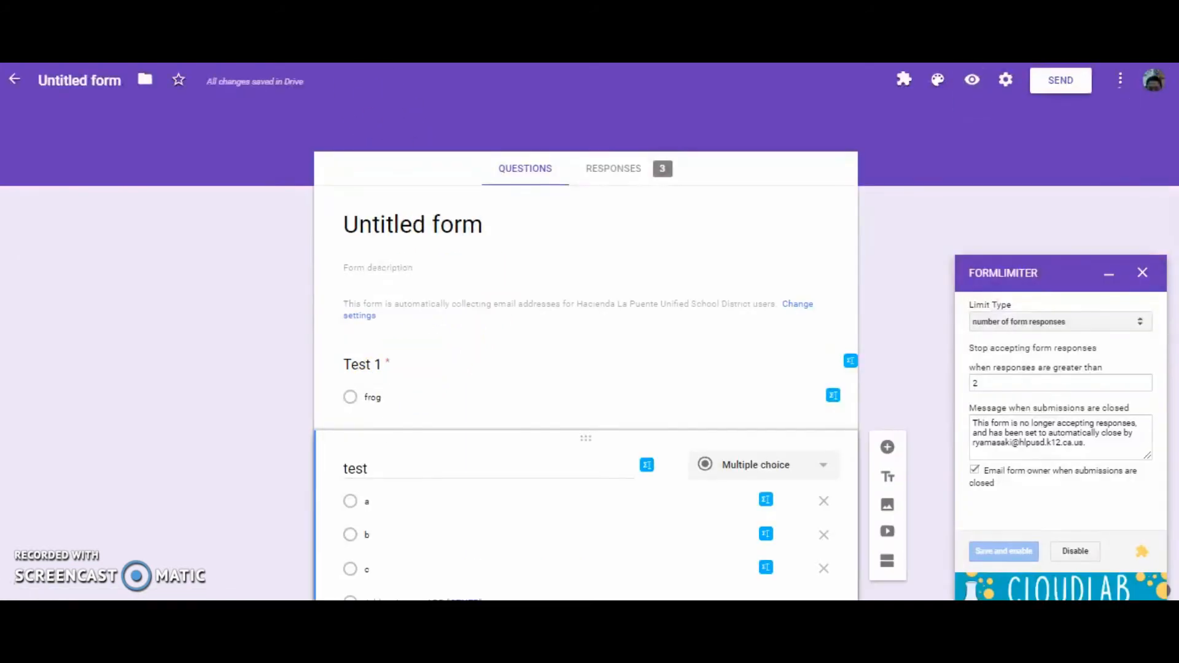
pyautogui.click(978, 80)
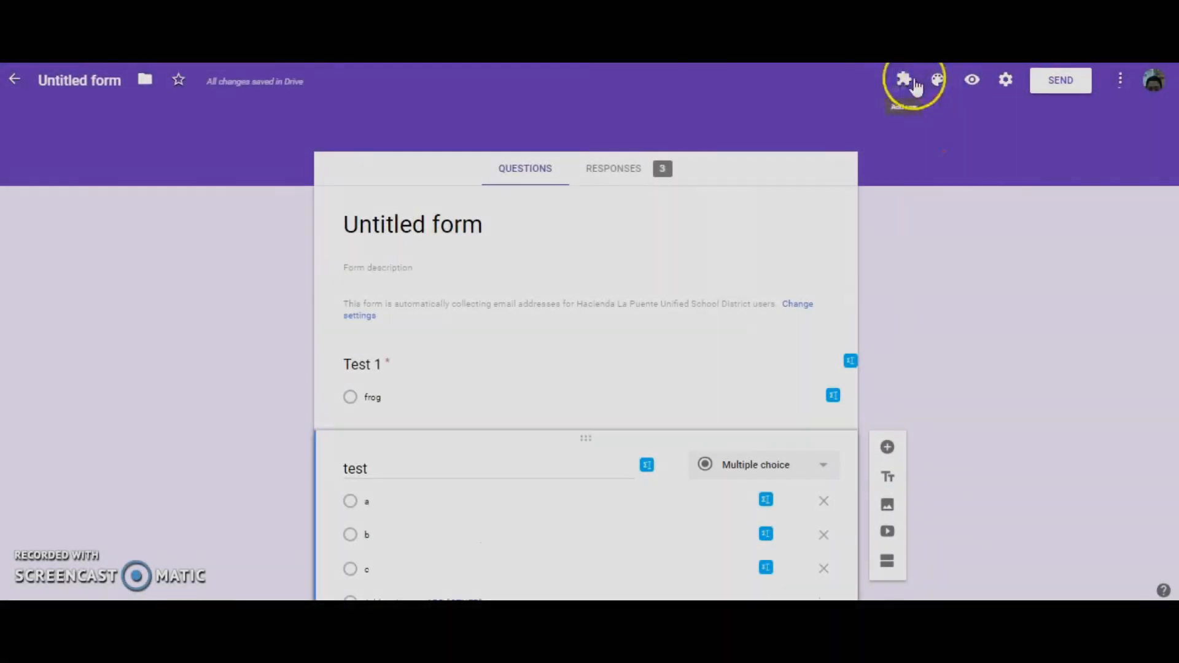
pyautogui.click(907, 81)
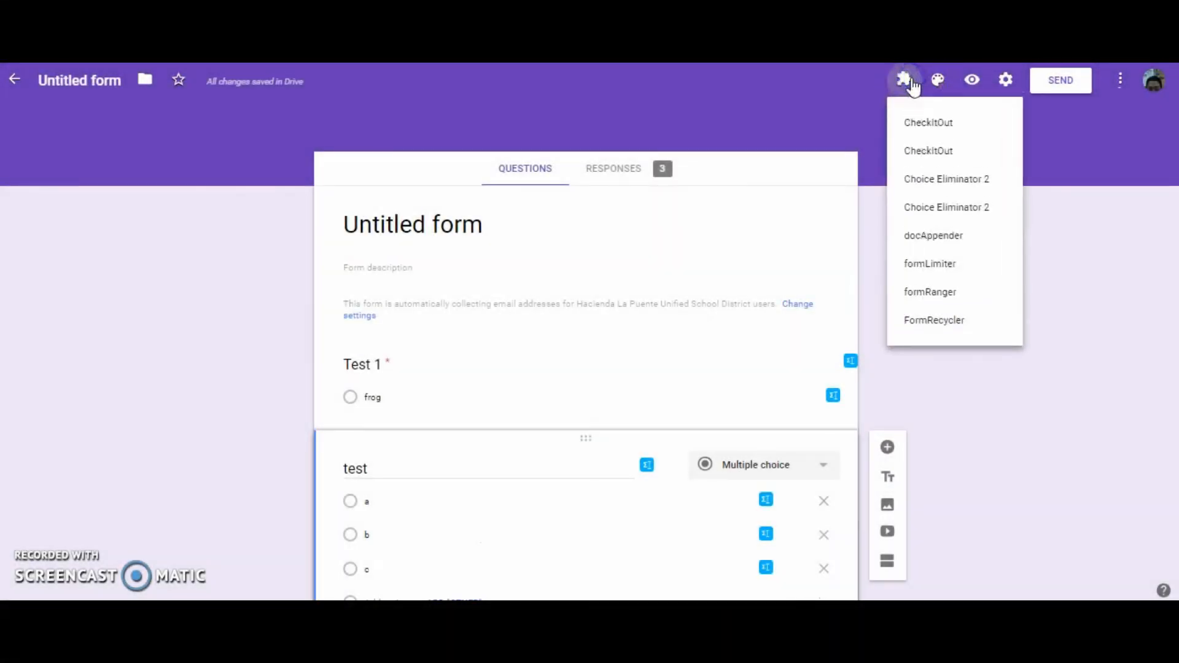
pyautogui.click(962, 336)
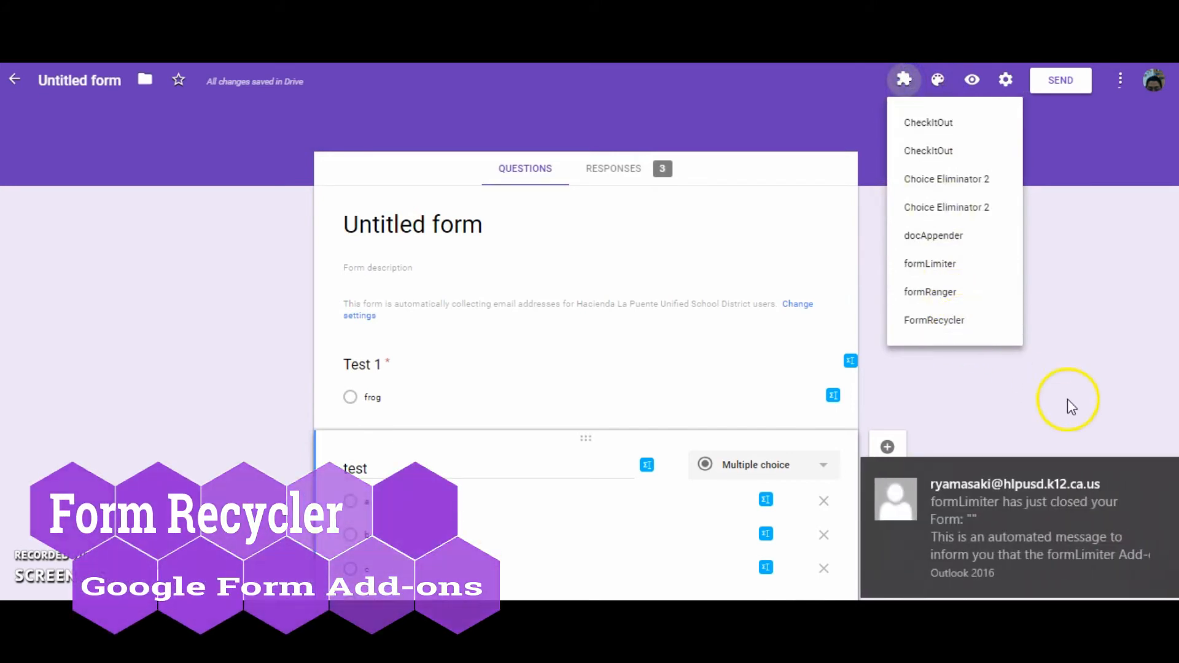
pyautogui.click(1076, 371)
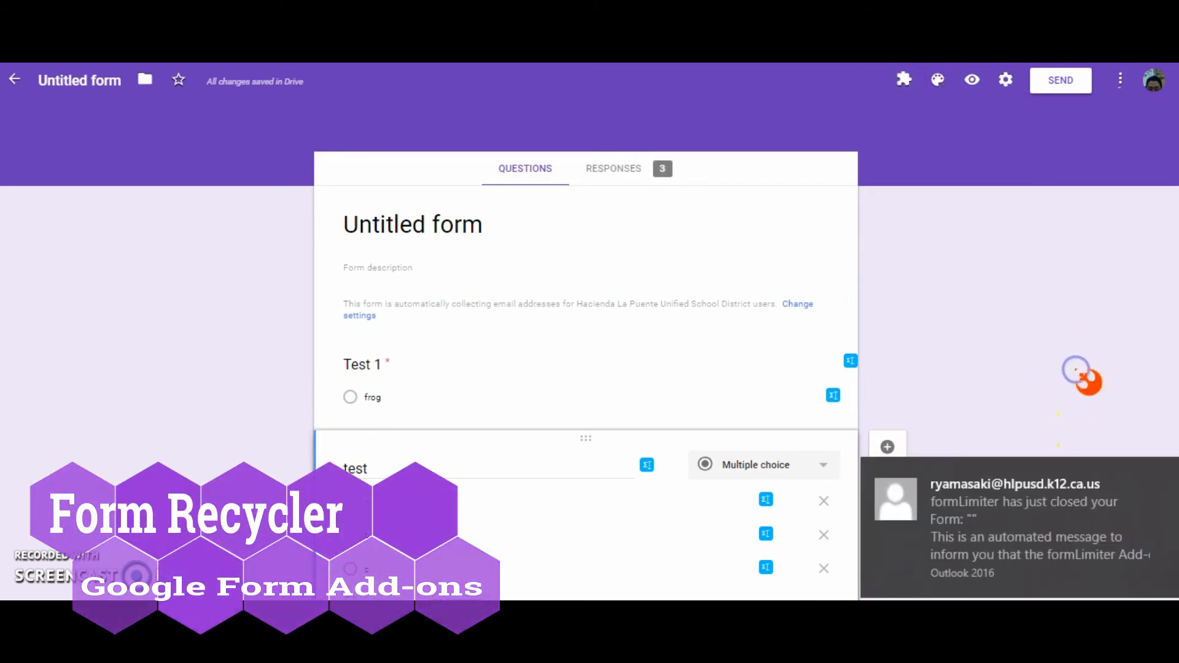
pyautogui.click(1161, 479)
# Start recycling form questions with the FormRecycler add-on, choosing the first Blank Quiz as the source form
pyautogui.click(903, 79)
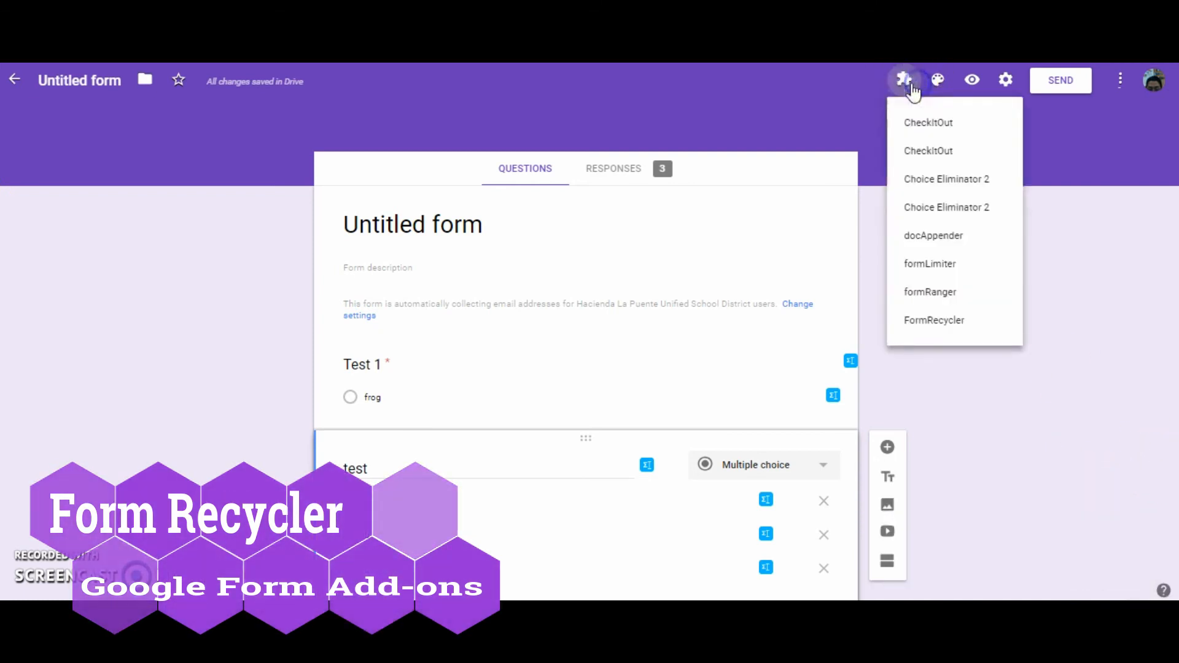
pyautogui.click(977, 330)
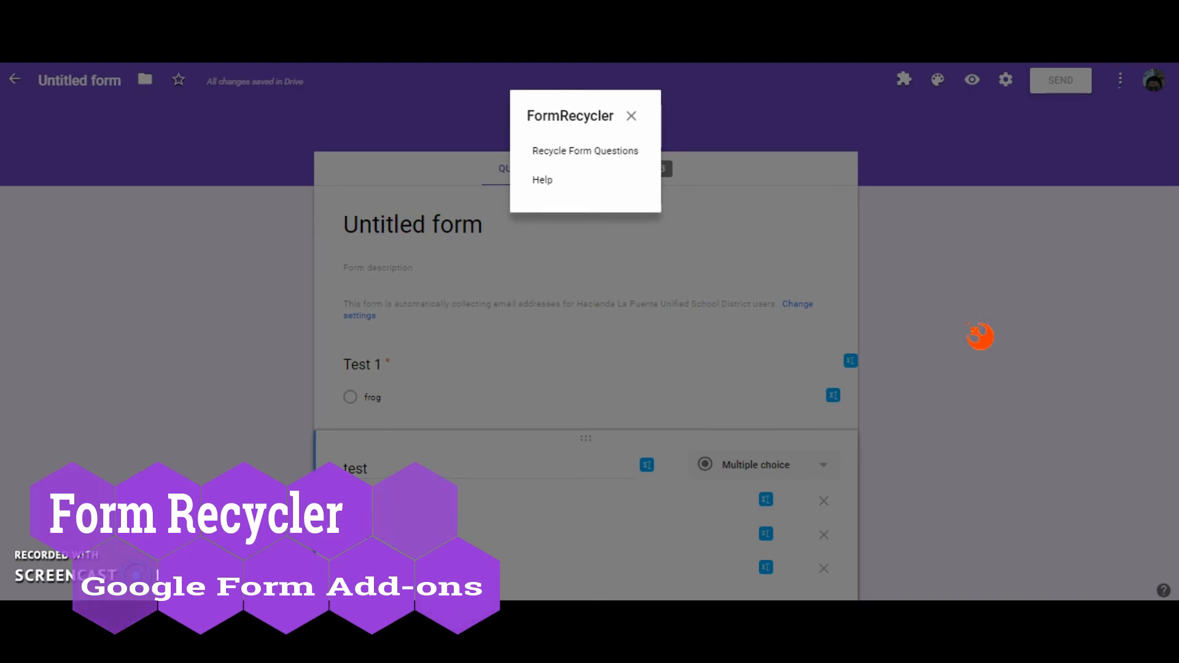
pyautogui.click(559, 155)
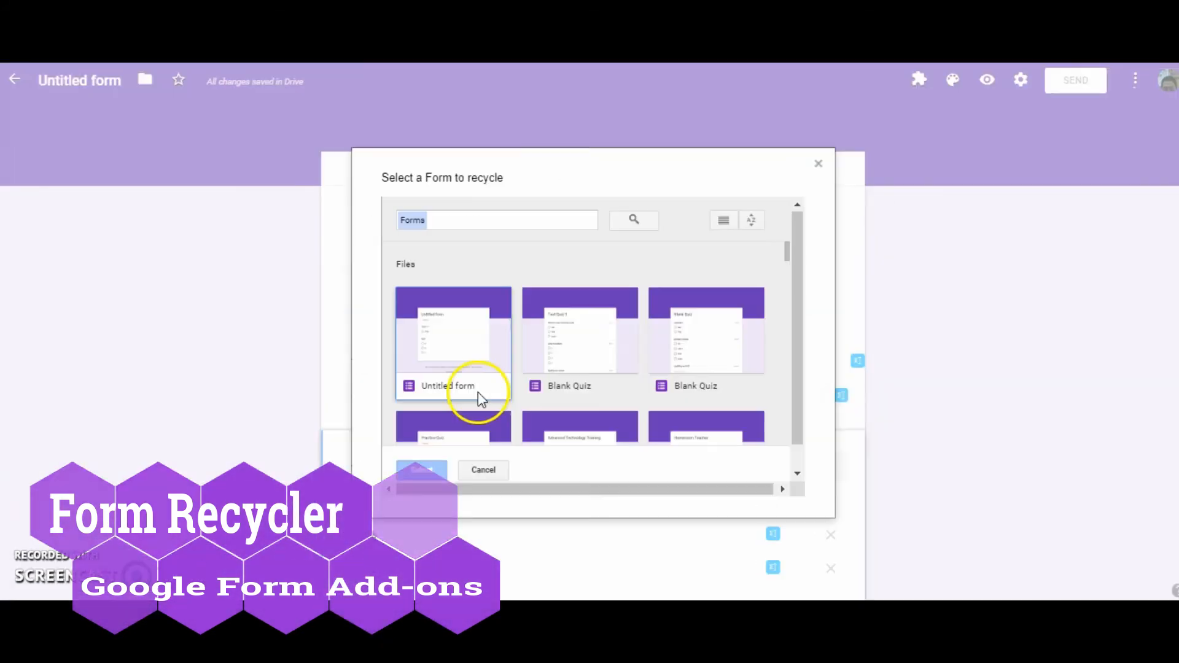
pyautogui.moveTo(799, 252); pyautogui.dragTo(796, 307)
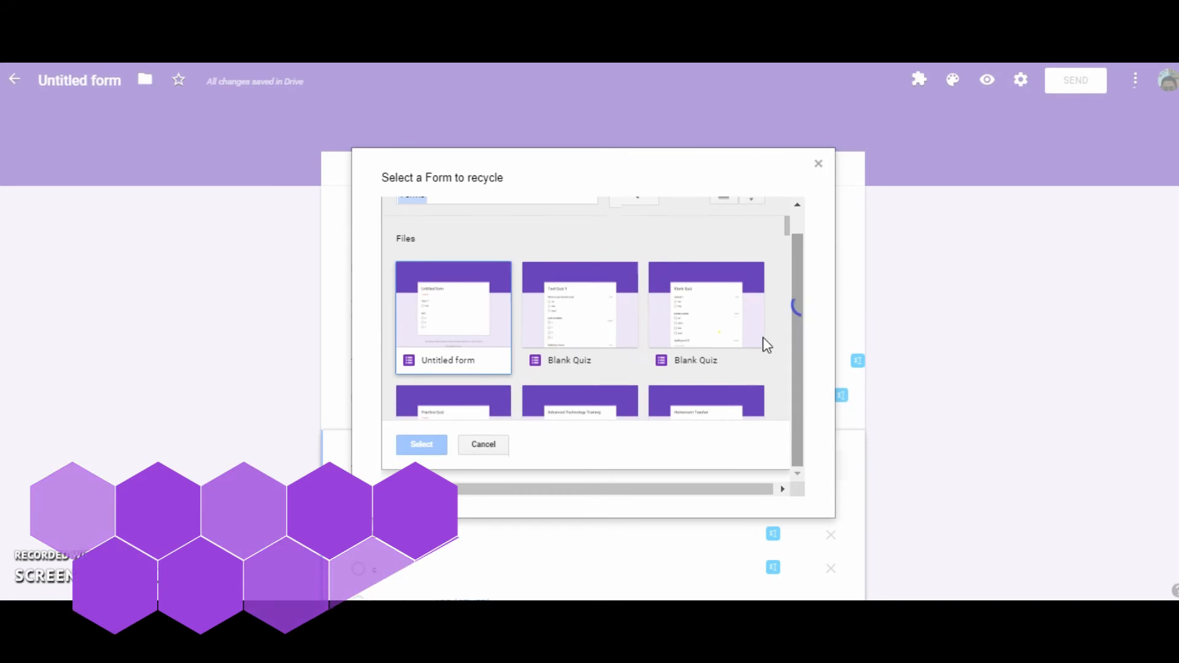
pyautogui.moveTo(788, 227)
pyautogui.mouseDown()
pyautogui.moveTo(787, 248)
pyautogui.moveTo(789, 224)
pyautogui.mouseUp()
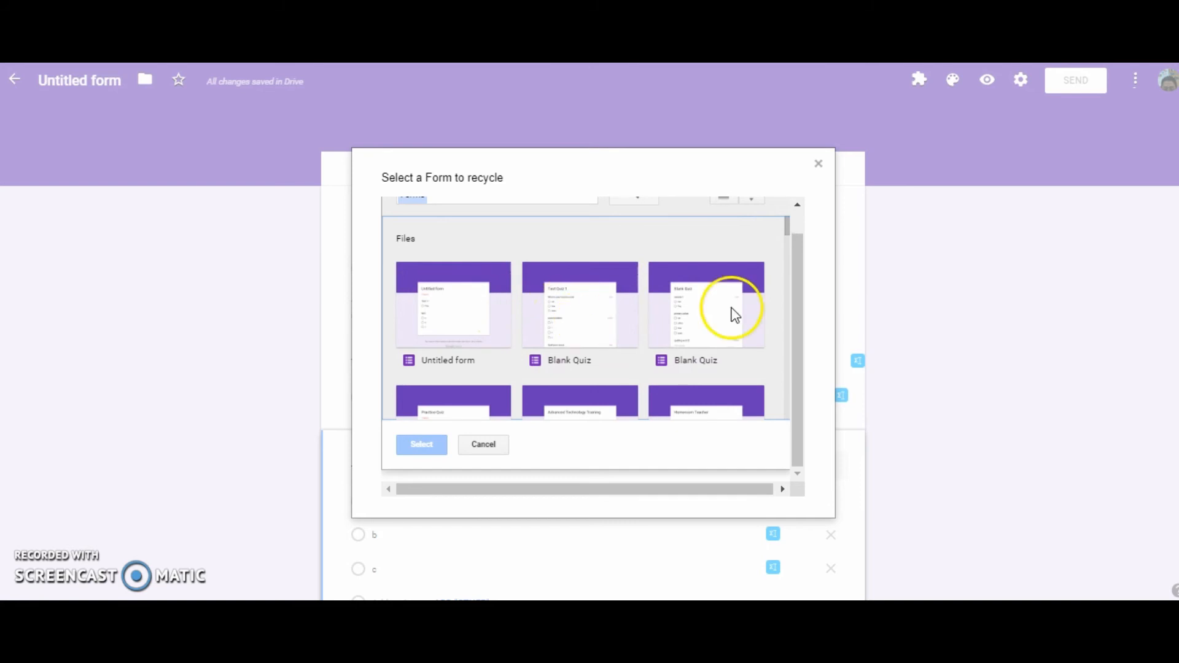
pyautogui.click(608, 308)
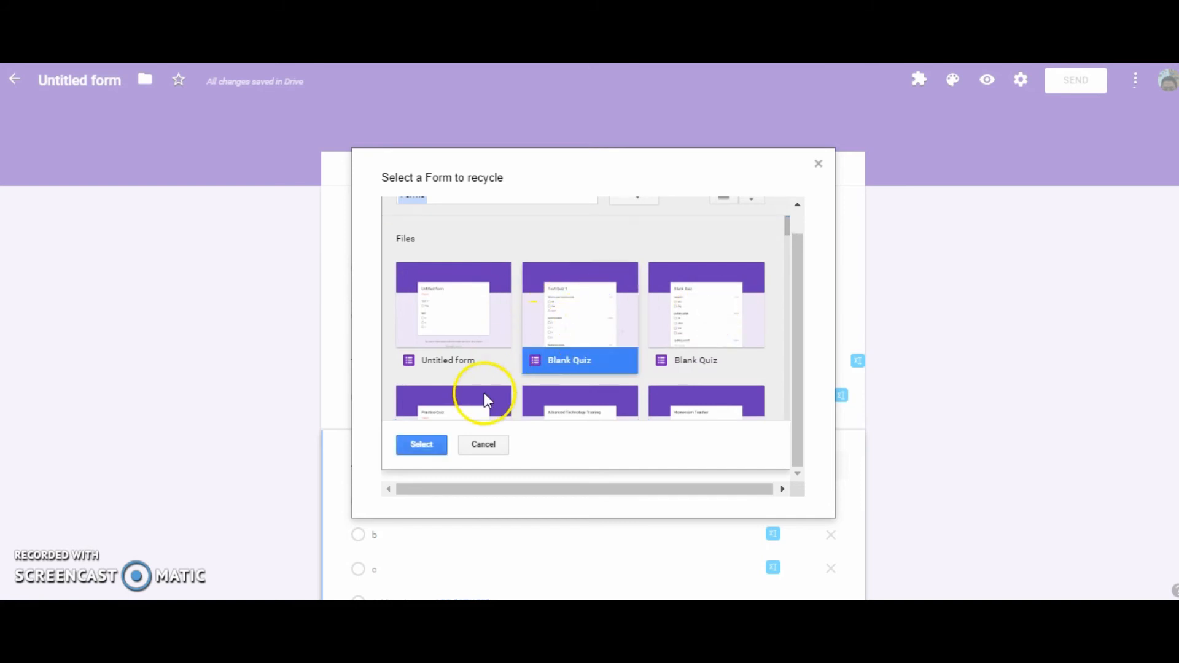
pyautogui.click(418, 444)
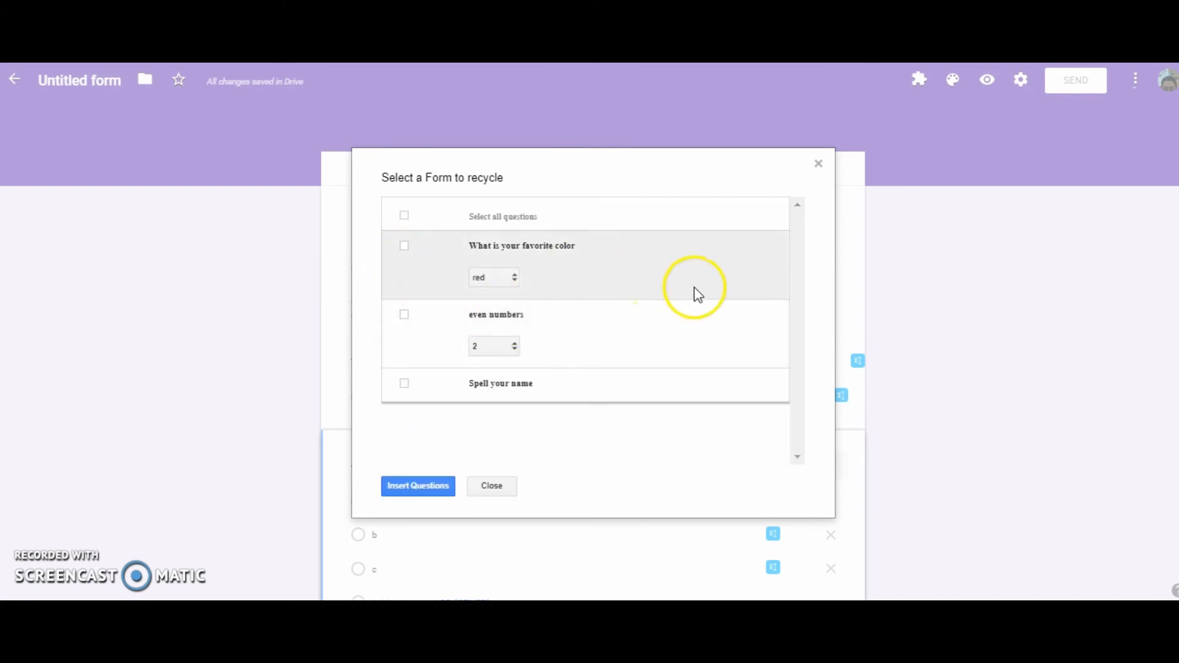
# Insert the questions "What is your favorite color" and "even numbers" from the chosen quiz into the form
pyautogui.click(404, 245)
pyautogui.click(404, 314)
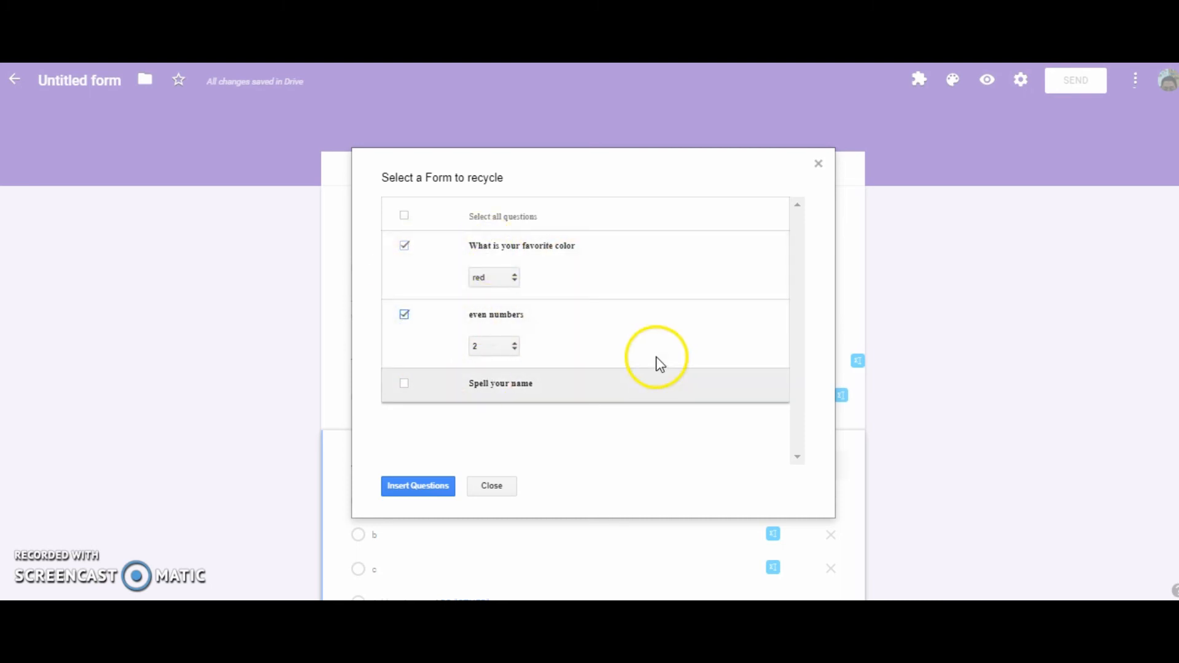
pyautogui.click(439, 490)
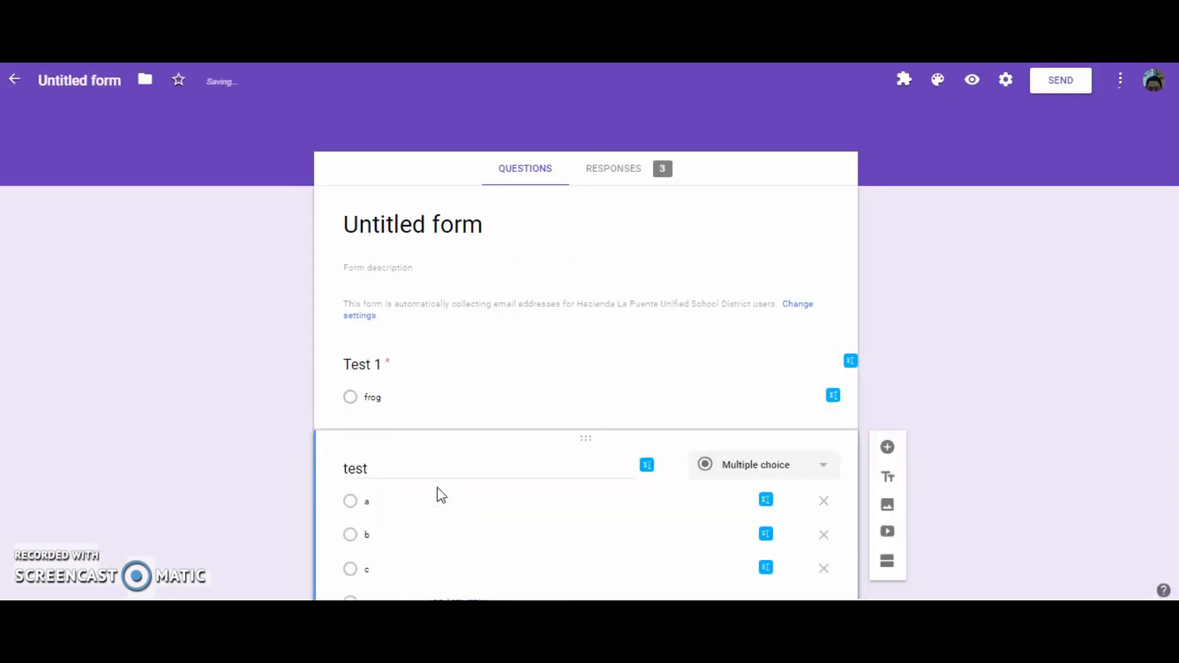
# Review the recycled questions and their answer options alongside the form's original questions
pyautogui.scroll(-5, 705, 342)
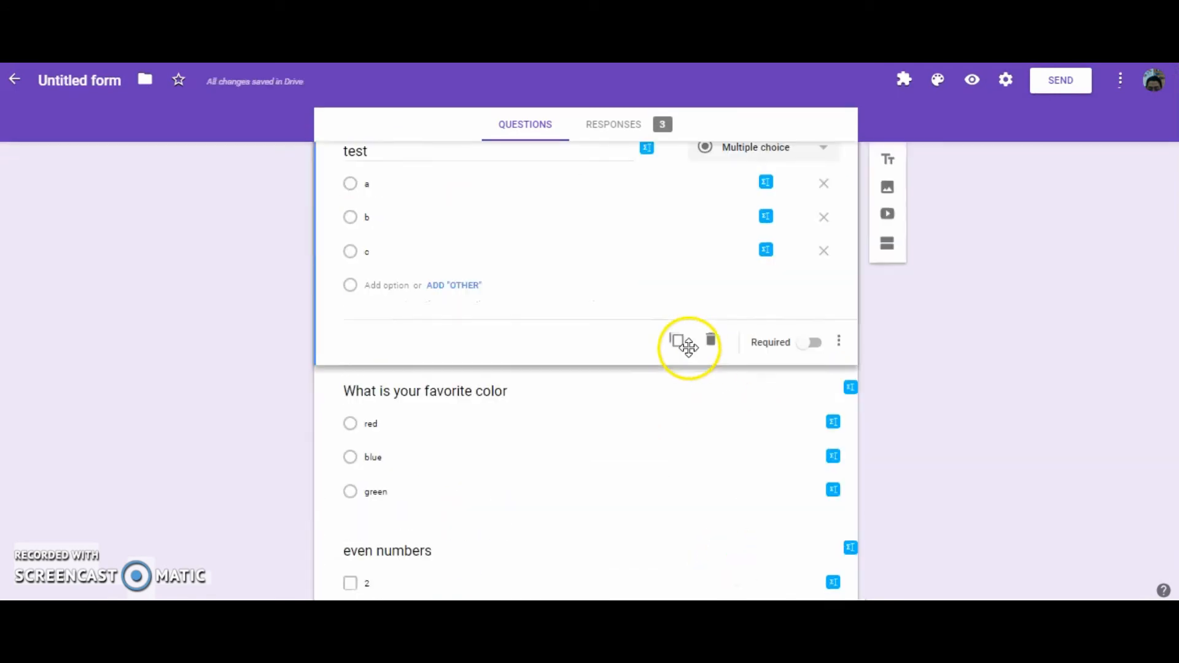
pyautogui.scroll(-2, 705, 356)
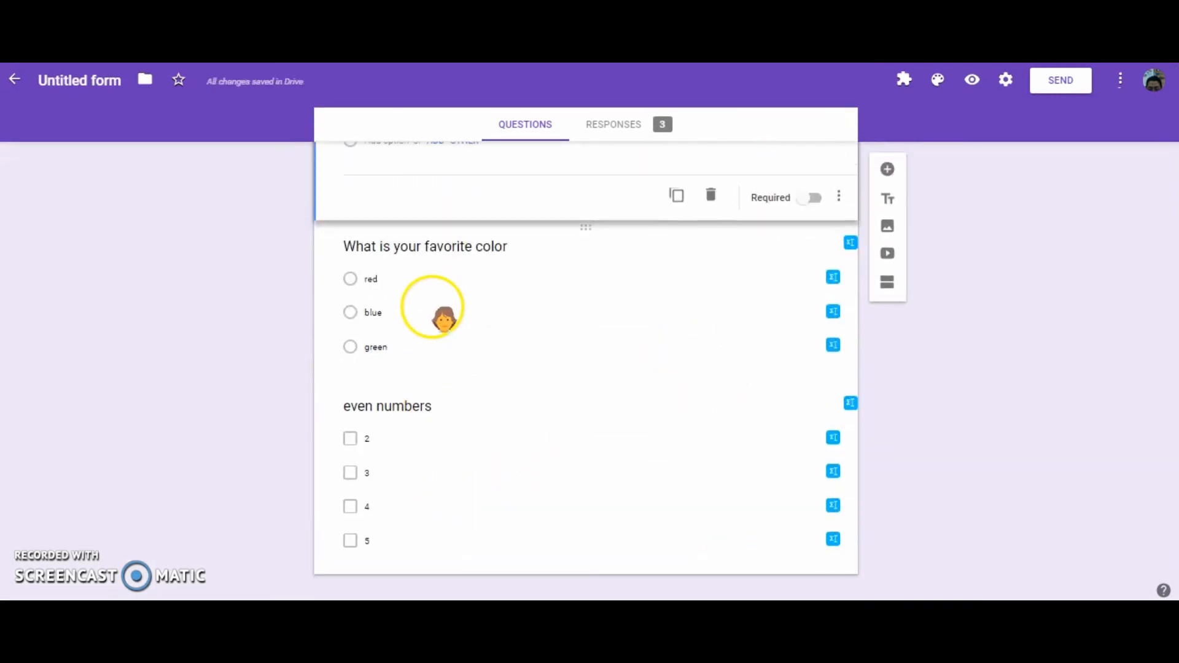
pyautogui.scroll(8, 448, 328)
pyautogui.scroll(-7, 455, 355)
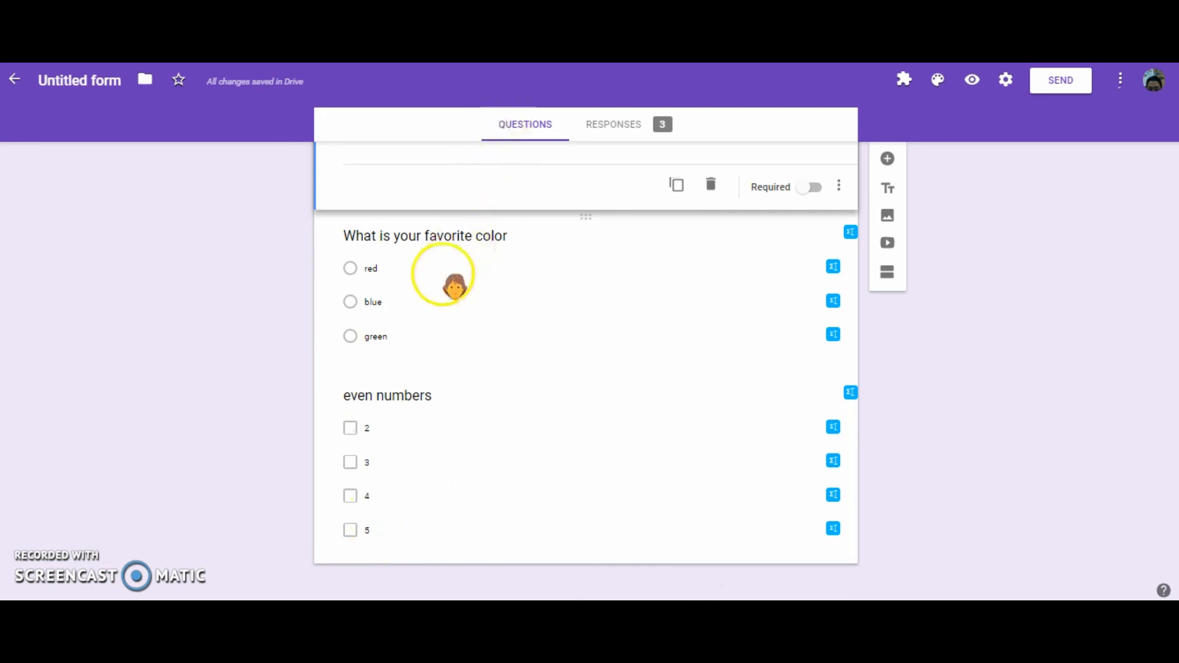
pyautogui.scroll(4, 448, 280)
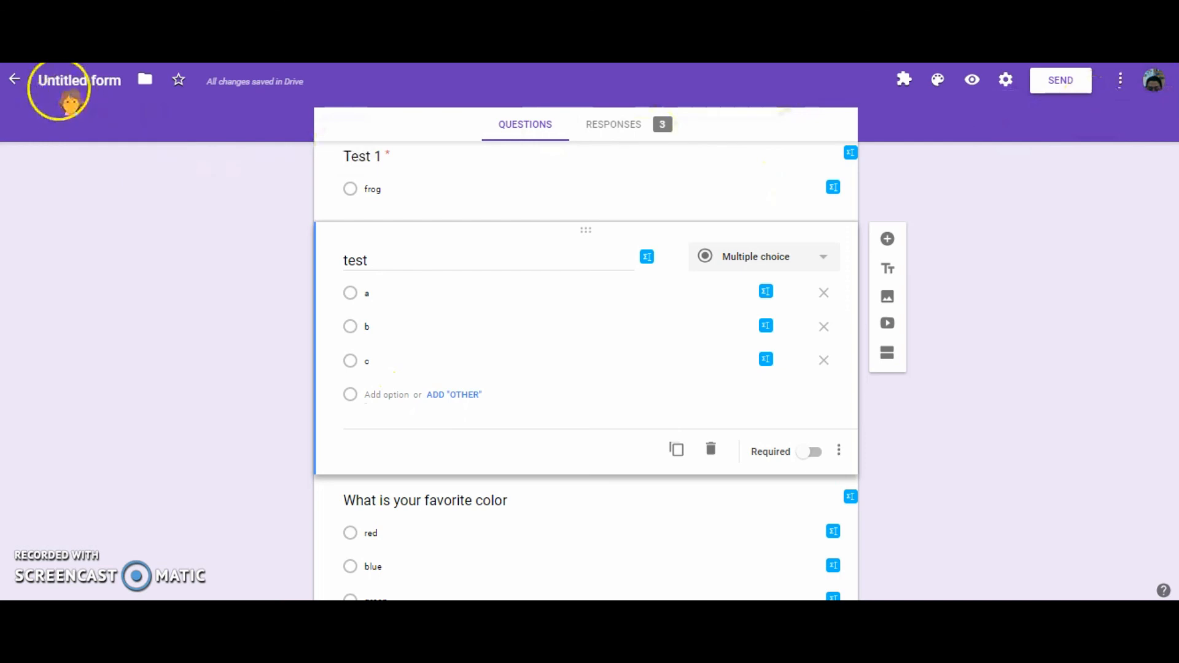
pyautogui.scroll(4, 1036, 298)
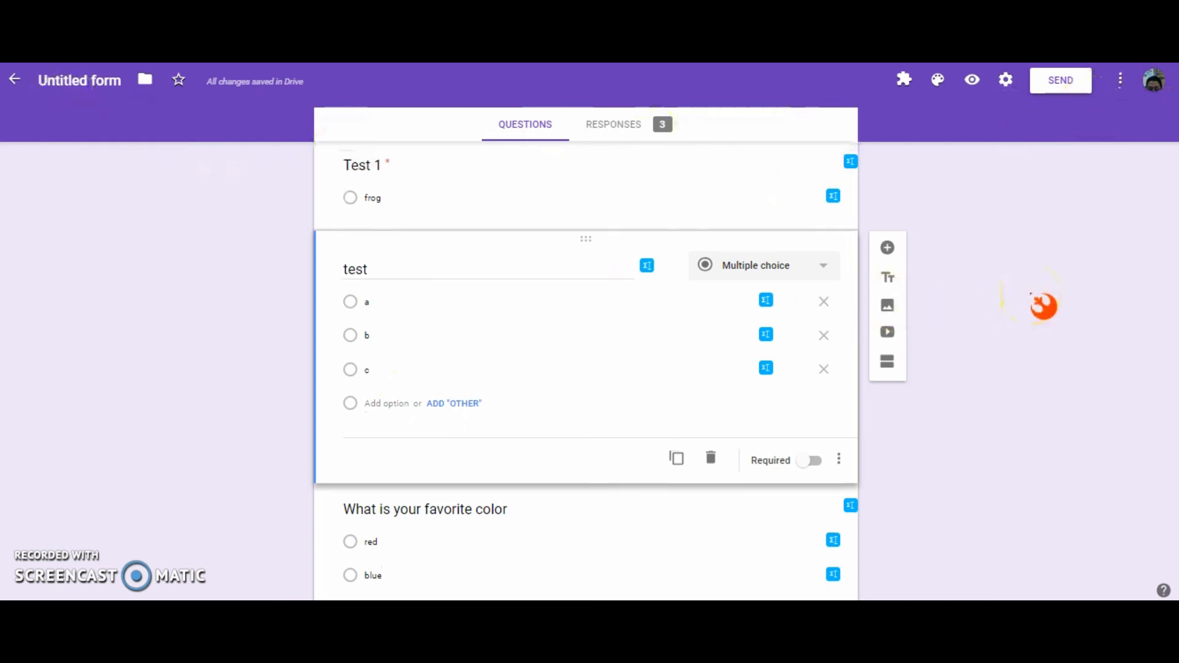